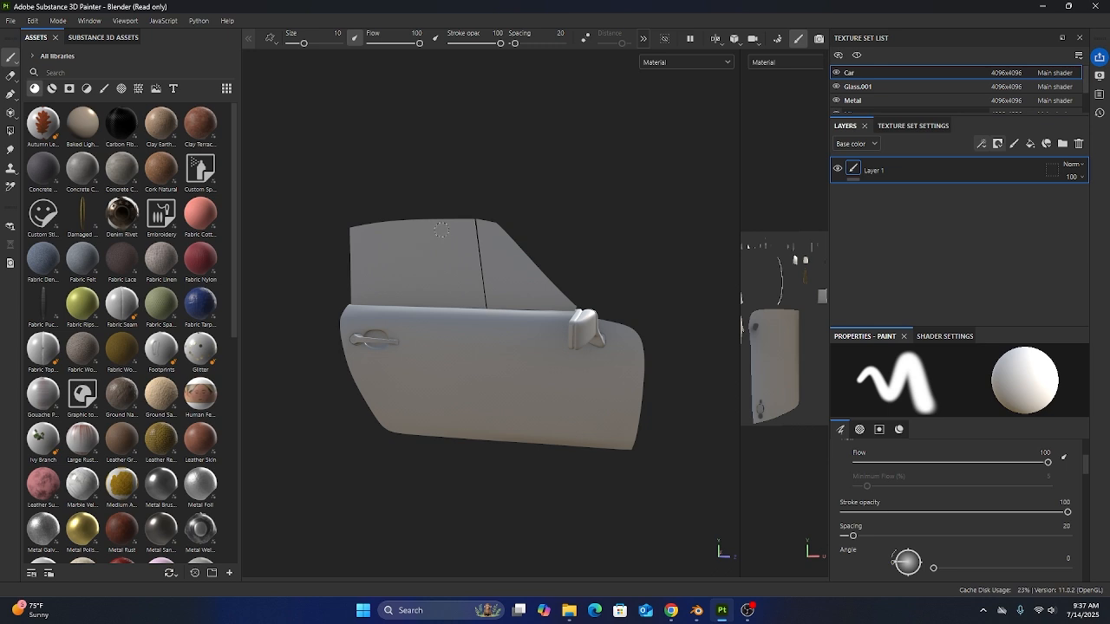
# Replace the outdated main shader with the current asm-metal-rough version and enable translucency in its interior settings
pyautogui.click(933, 336)
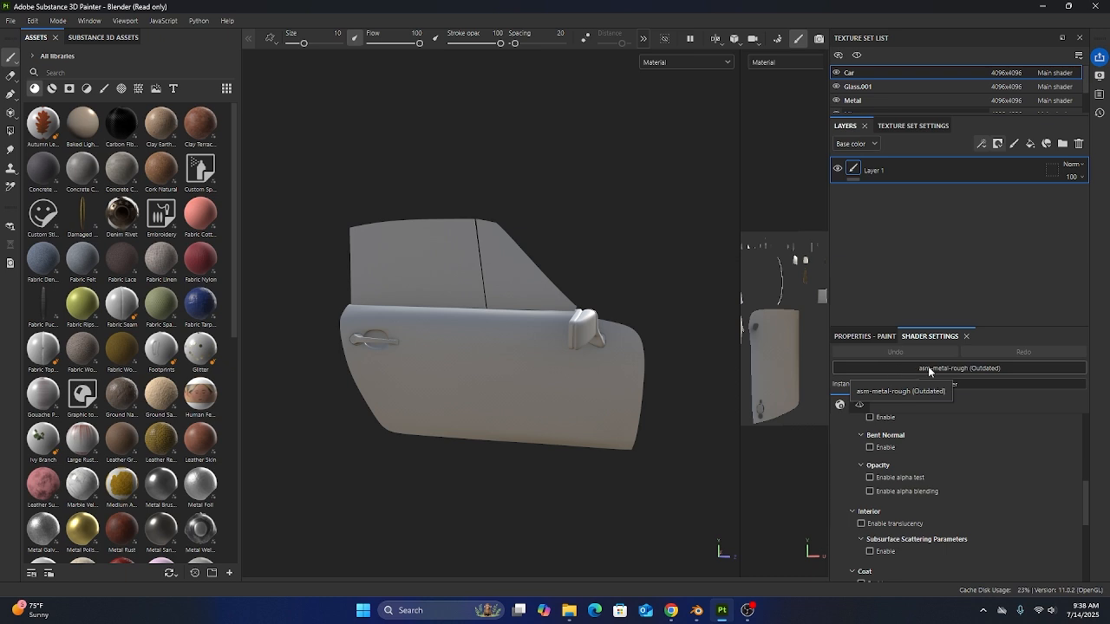
pyautogui.click(982, 369)
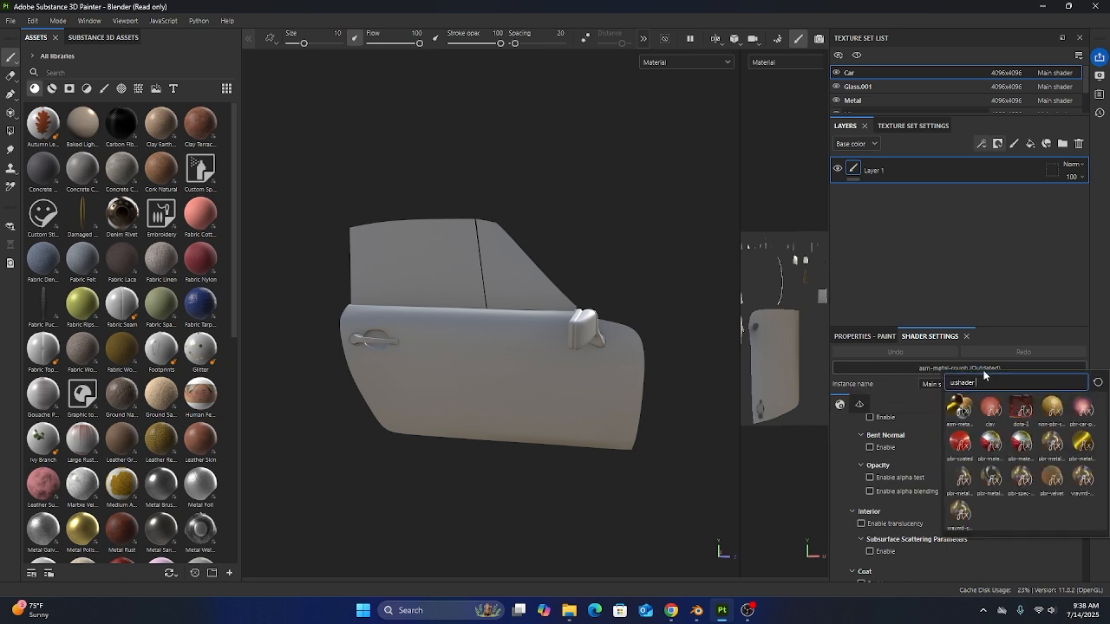
pyautogui.click(961, 411)
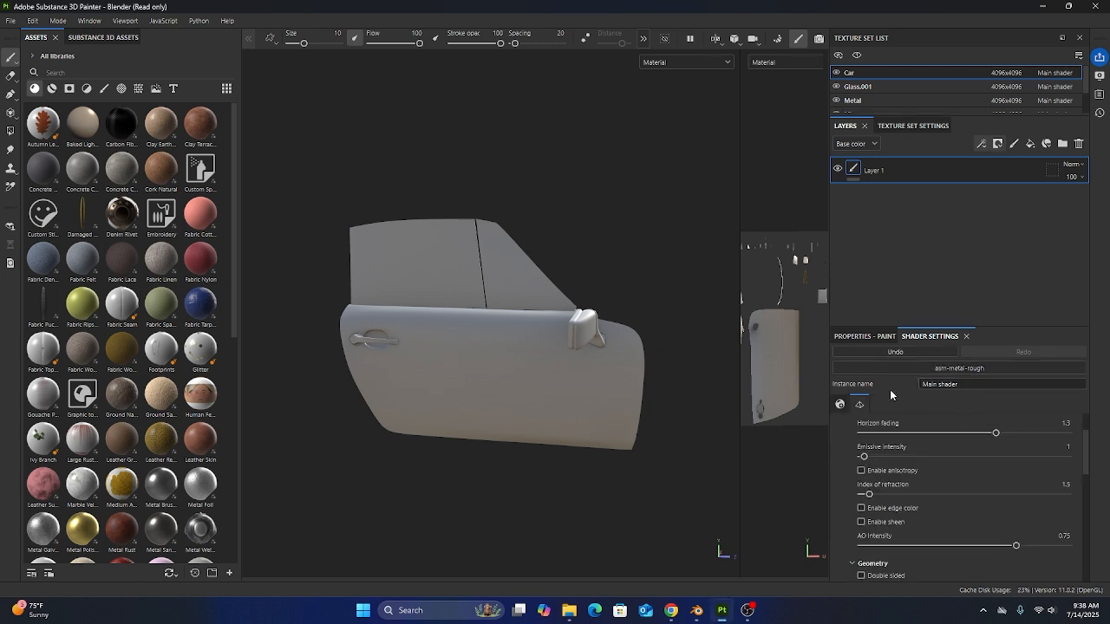
pyautogui.scroll(-5, 910, 460)
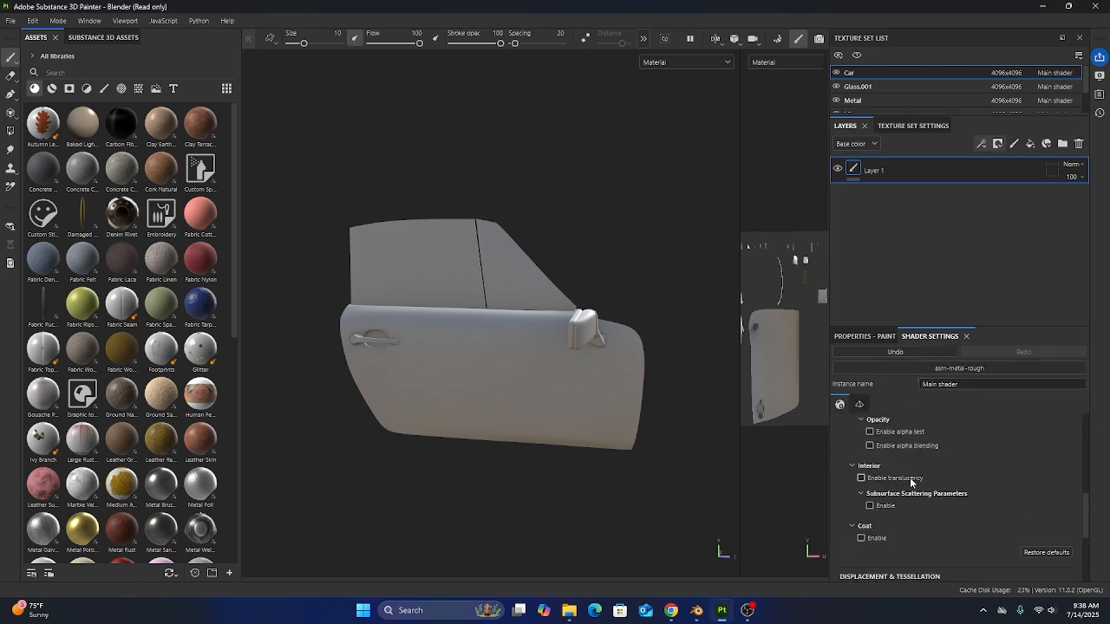
pyautogui.click(861, 478)
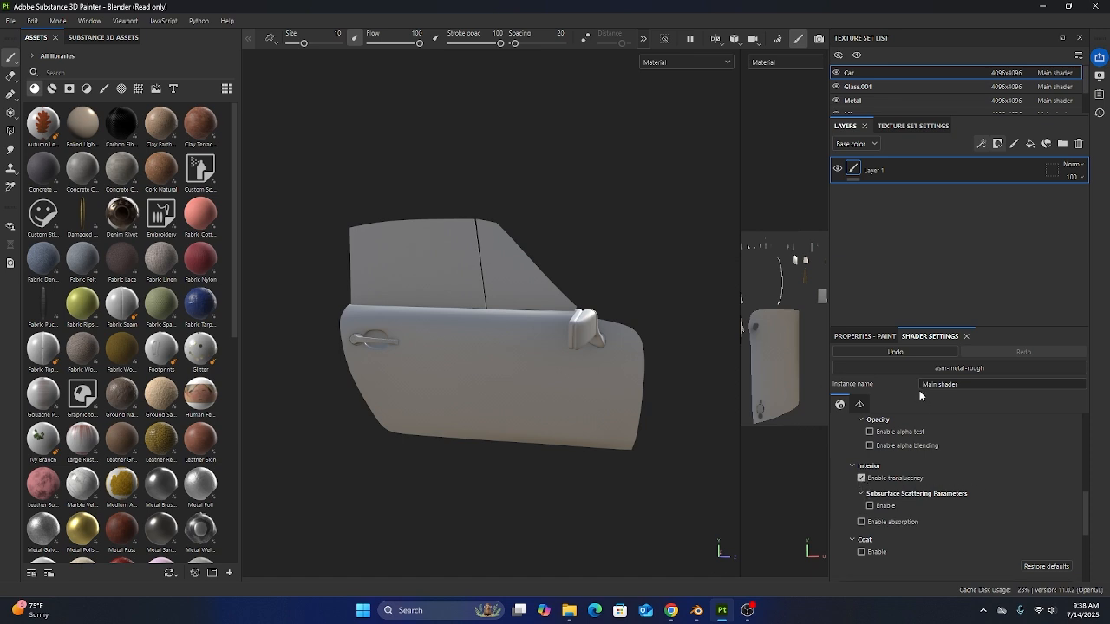
# Add a Translucency channel to the Car texture set
pyautogui.click(906, 127)
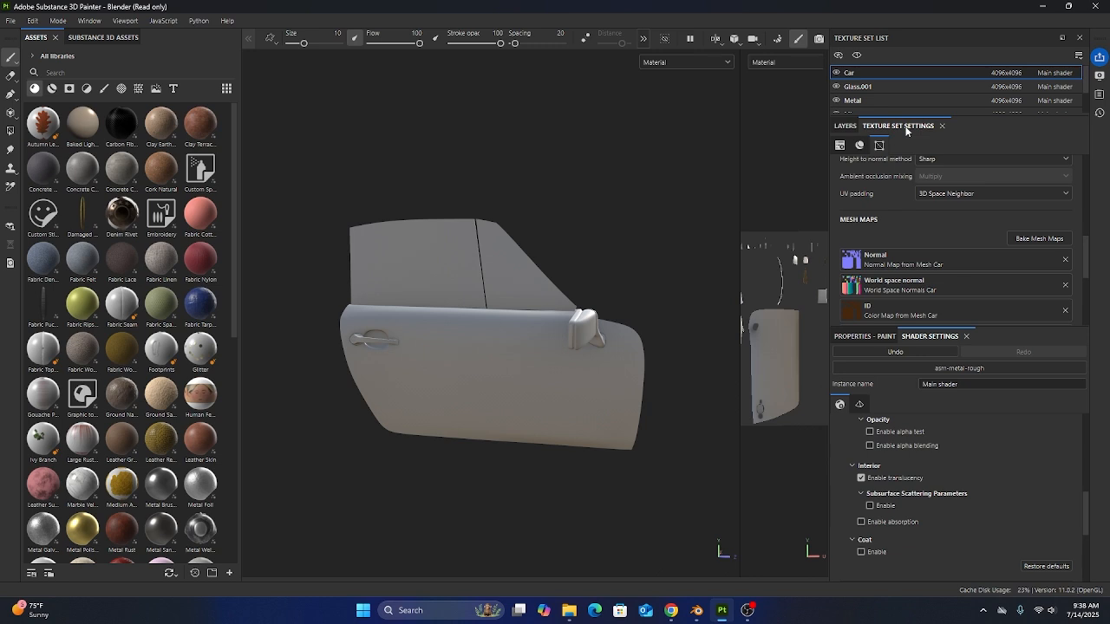
pyautogui.scroll(5, 872, 217)
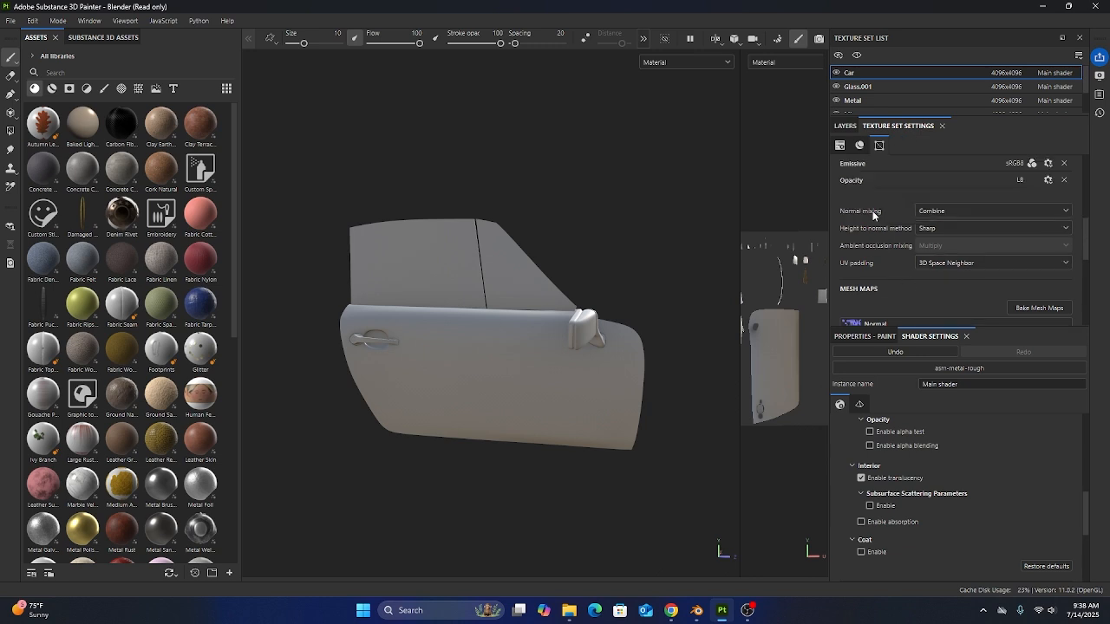
pyautogui.scroll(2, 878, 233)
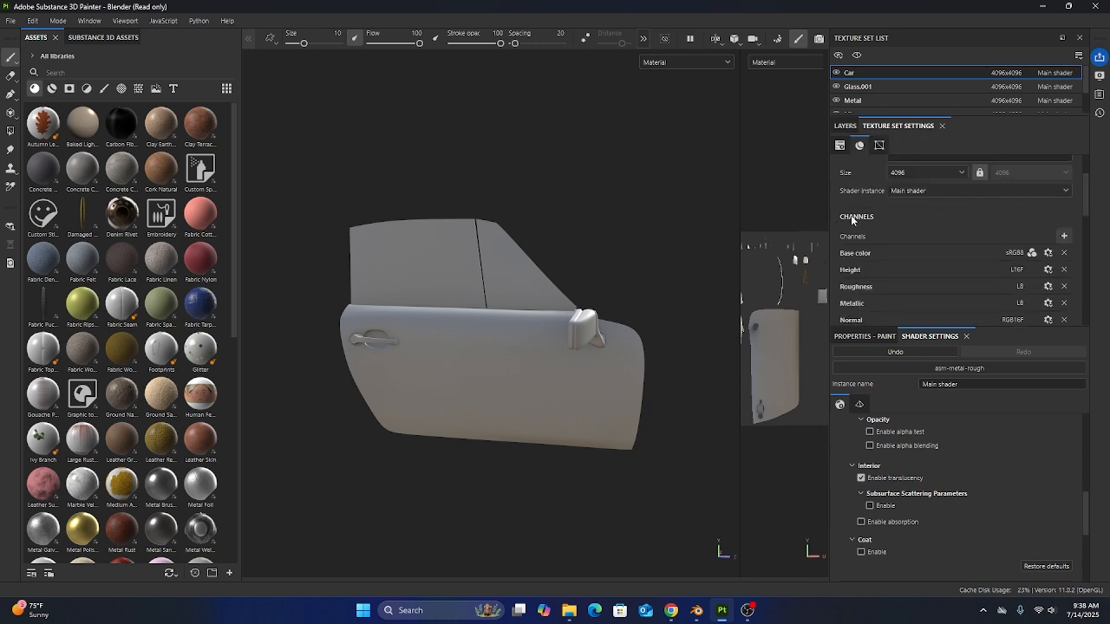
pyautogui.click(1065, 236)
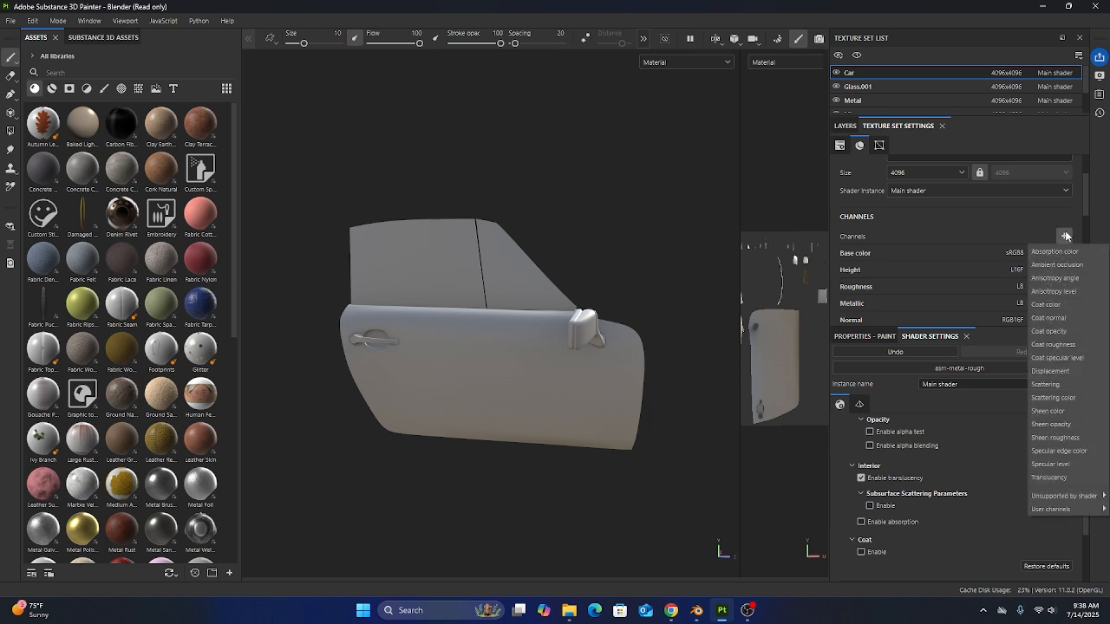
pyautogui.click(1051, 476)
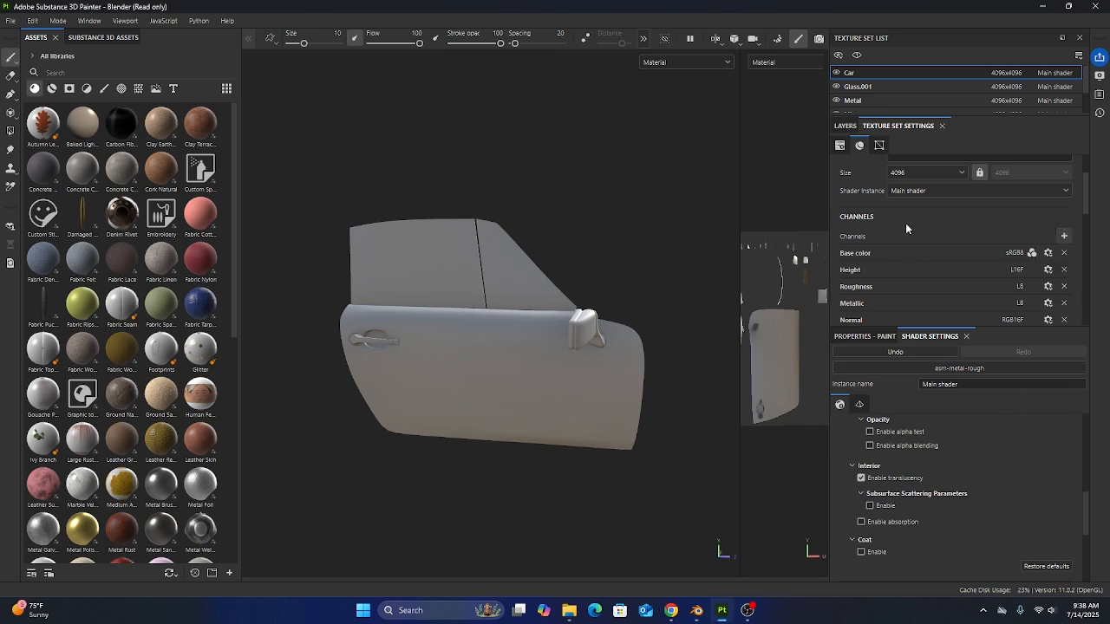
# Add a Translucency channel to the Glass.001 texture set
pyautogui.click(859, 87)
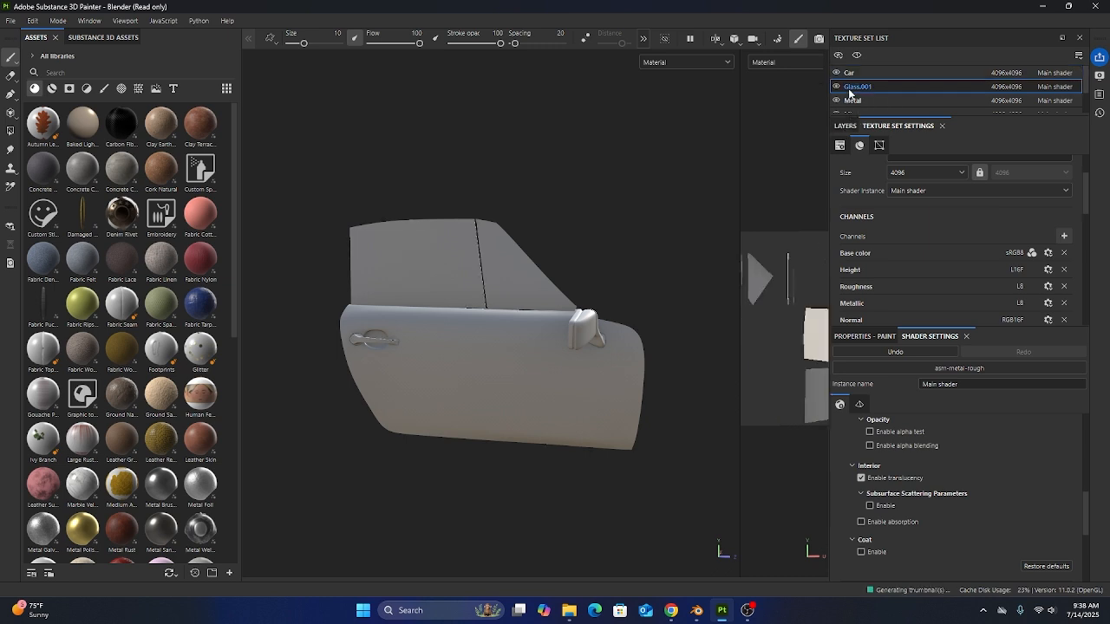
pyautogui.scroll(-2, 942, 295)
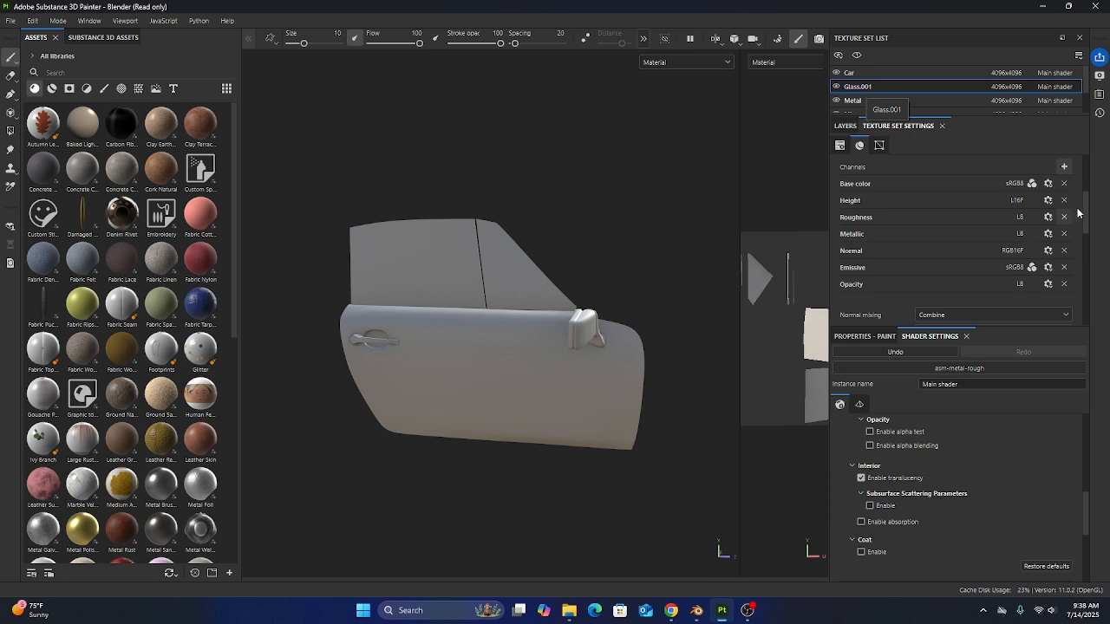
pyautogui.click(1064, 166)
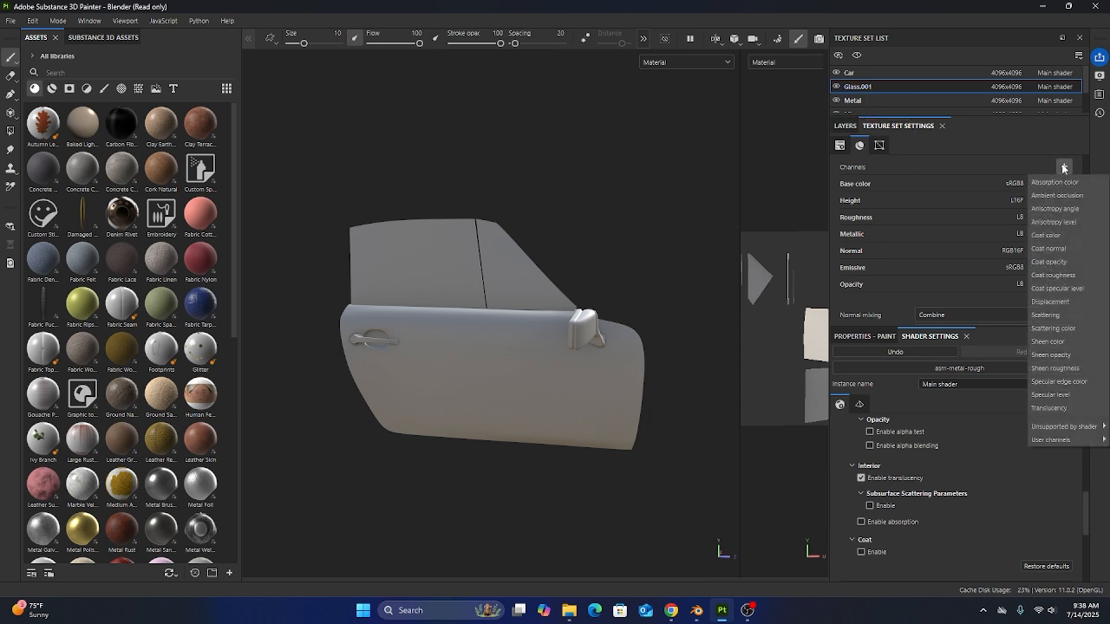
pyautogui.click(1058, 407)
pyautogui.scroll(-2, 867, 260)
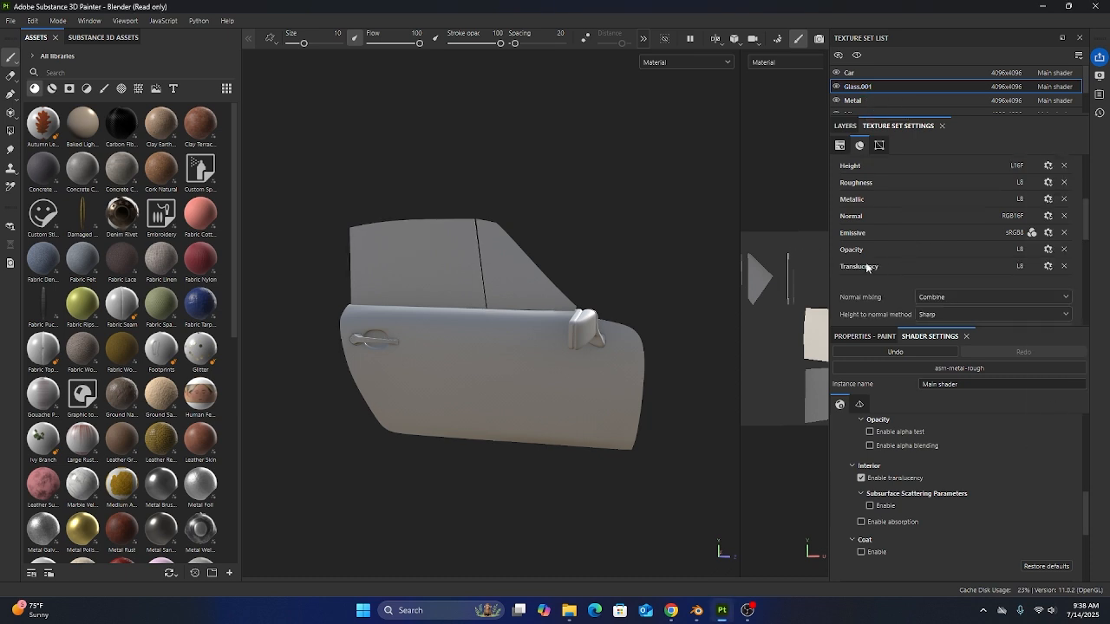
# Add a fill layer to the Glass.001 texture set with its translucency channel enabled and set to 1
pyautogui.click(842, 127)
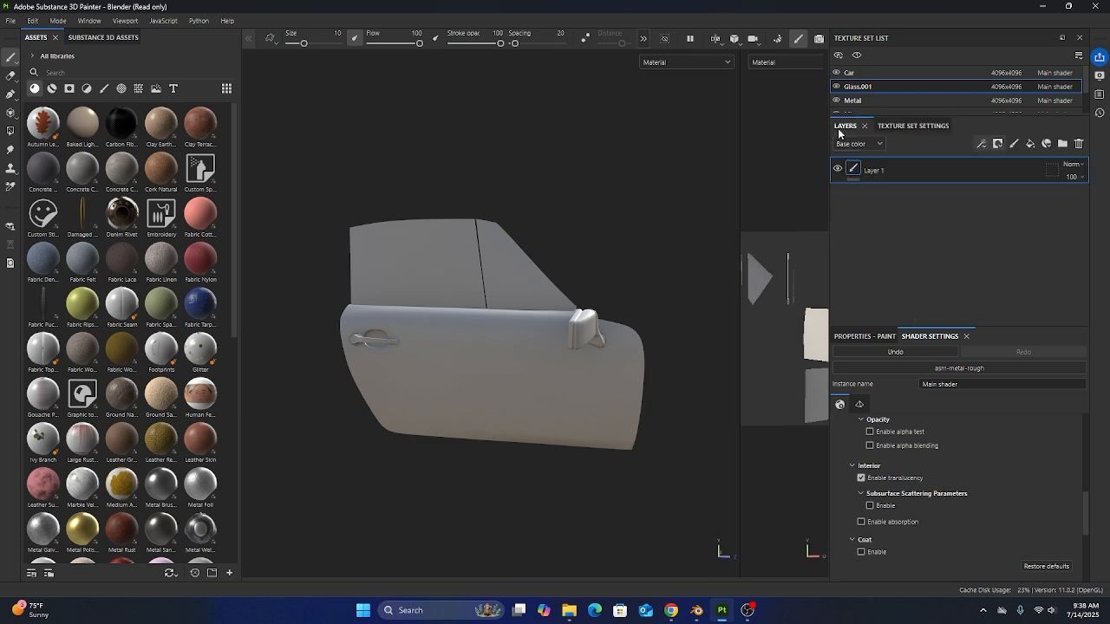
pyautogui.click(1030, 144)
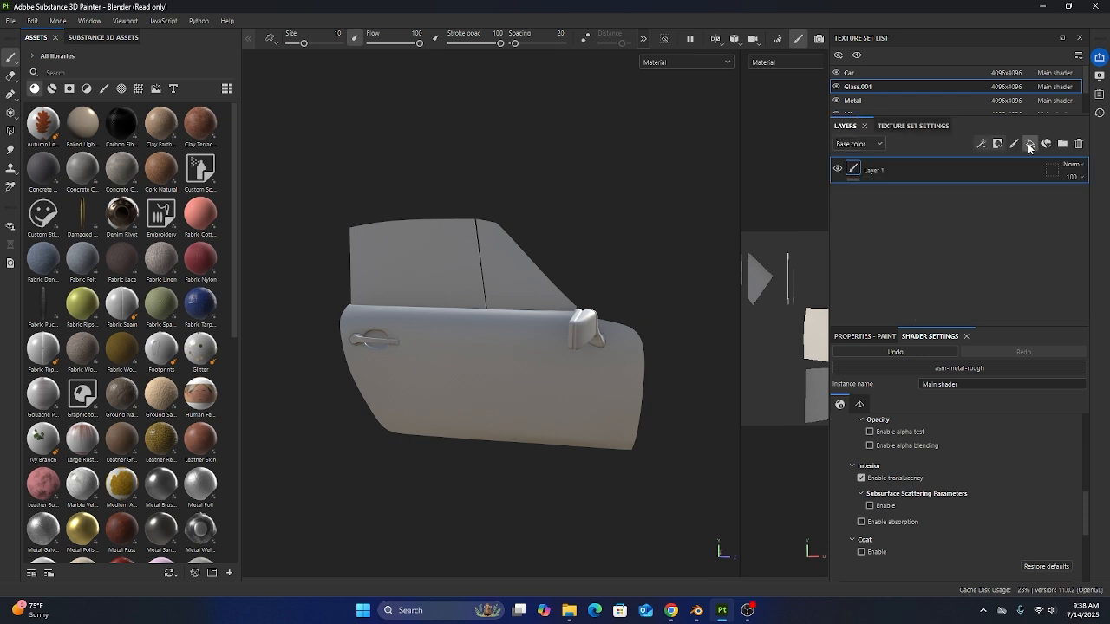
pyautogui.click(852, 337)
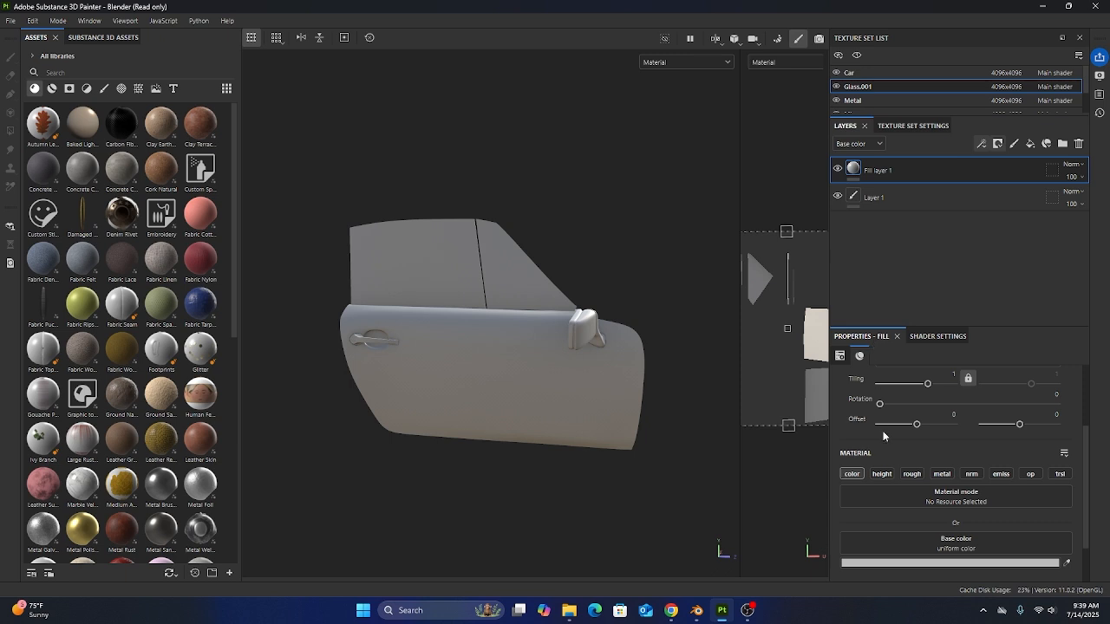
pyautogui.click(1060, 473)
pyautogui.scroll(-2, 954, 520)
pyautogui.moveTo(846, 543); pyautogui.dragTo(1054, 541)
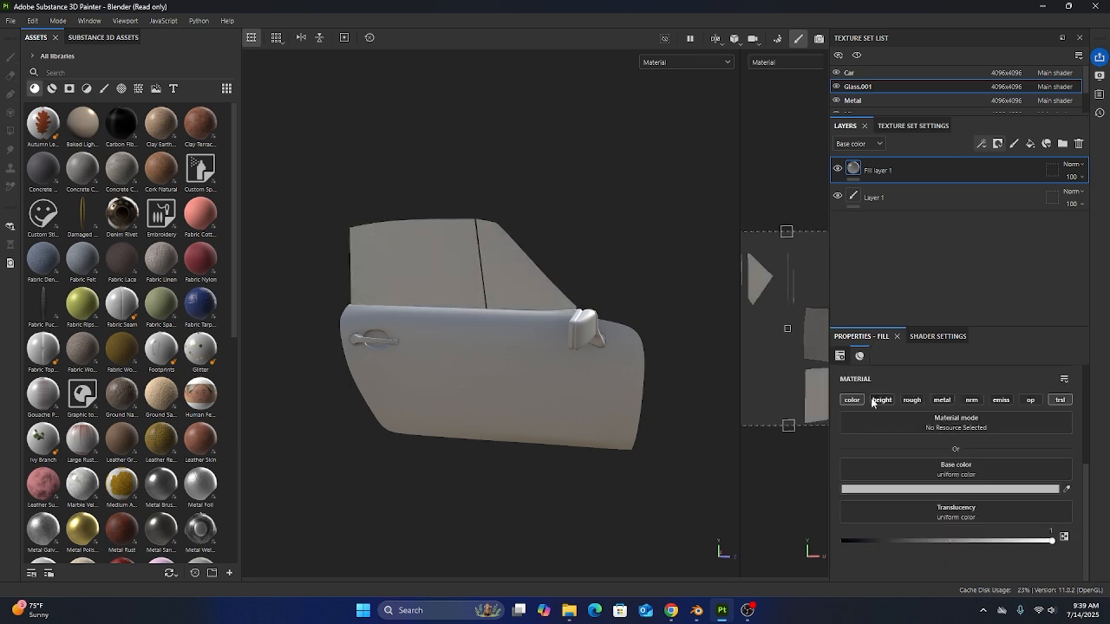
# Enable the roughness channel on the glass fill layer, set it to 0, and check the reflections on the windows
pyautogui.click(911, 401)
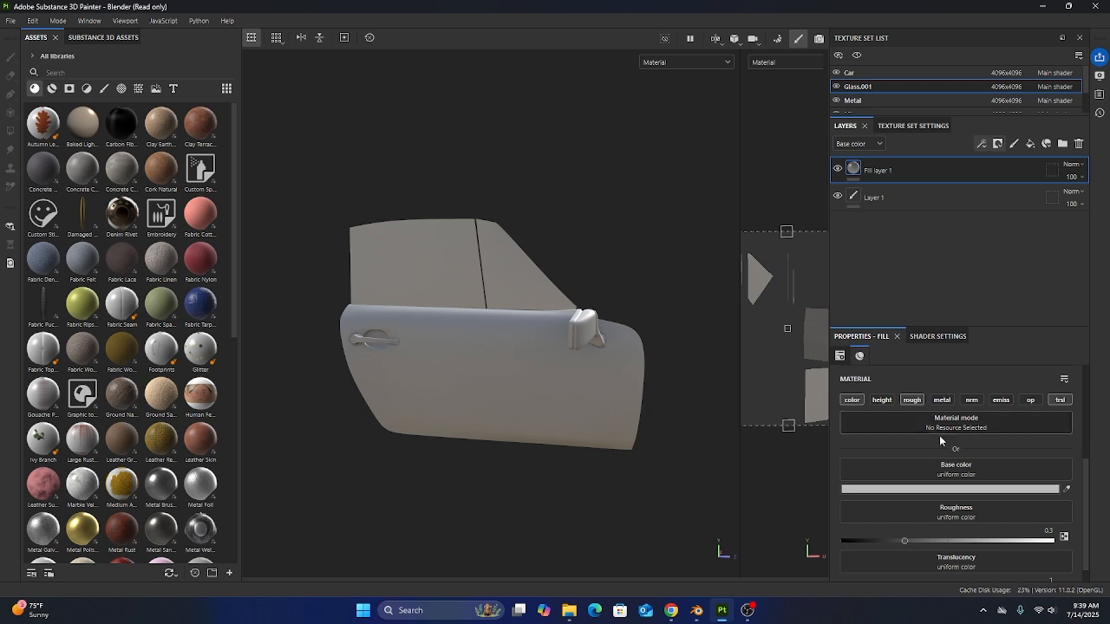
pyautogui.moveTo(905, 545); pyautogui.dragTo(847, 541)
pyautogui.scroll(3, 398, 281)
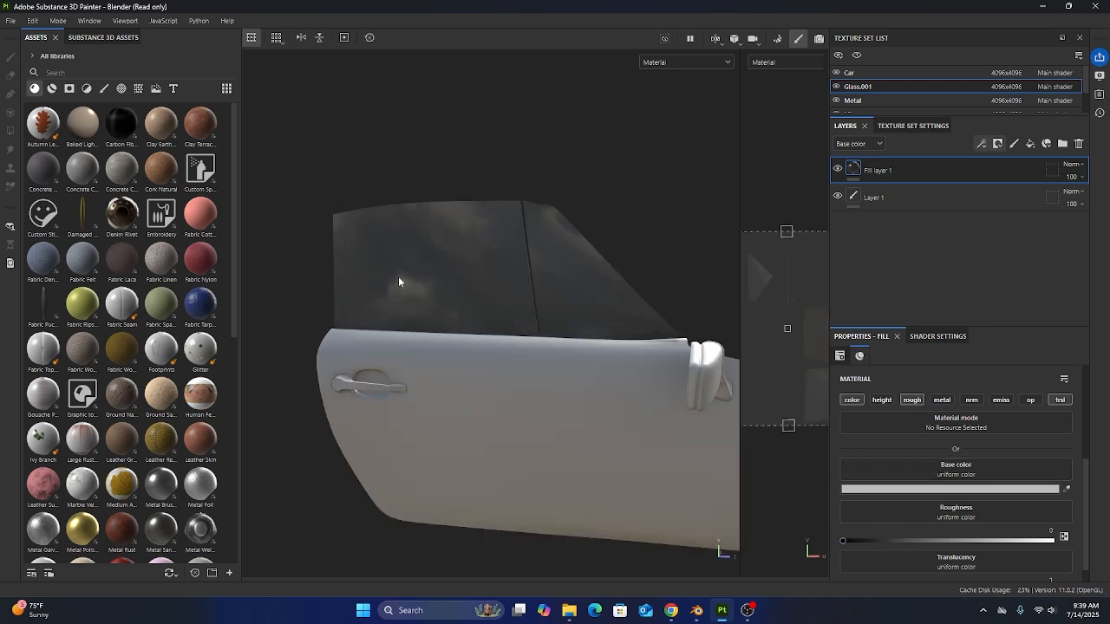
pyautogui.scroll(-3, 544, 361)
pyautogui.keyDown('alt'); pyautogui.moveTo(543, 361); pyautogui.dragTo(423, 232); pyautogui.keyUp('alt')
pyautogui.scroll(3, 404, 222)
pyautogui.keyDown('alt'); pyautogui.moveTo(537, 242); pyautogui.dragTo(568, 232); pyautogui.keyUp('alt')
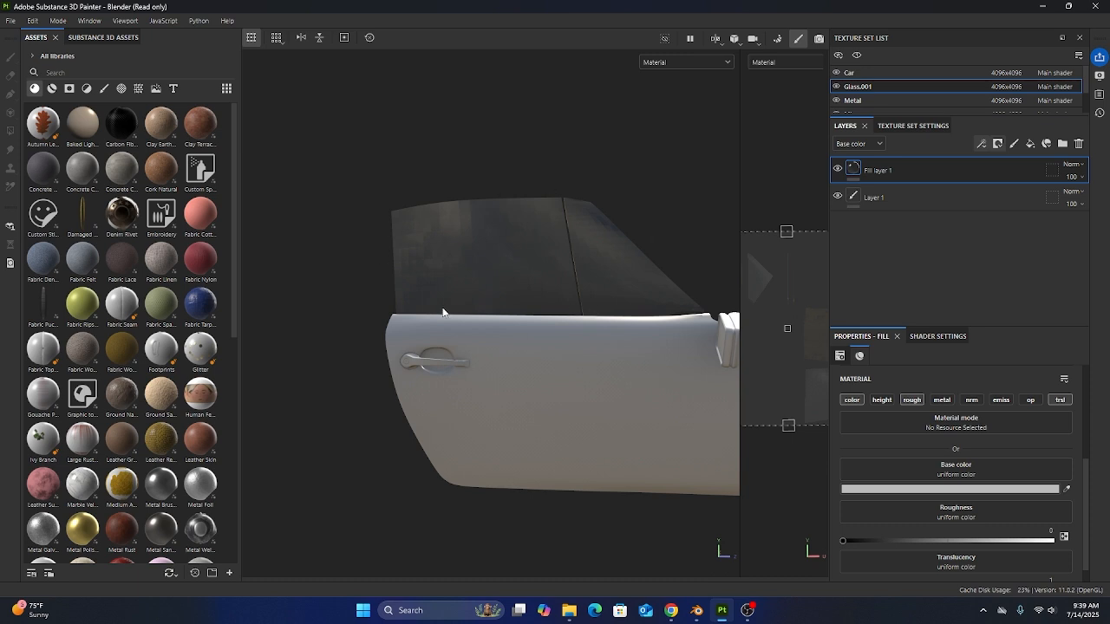
pyautogui.scroll(2, 520, 243)
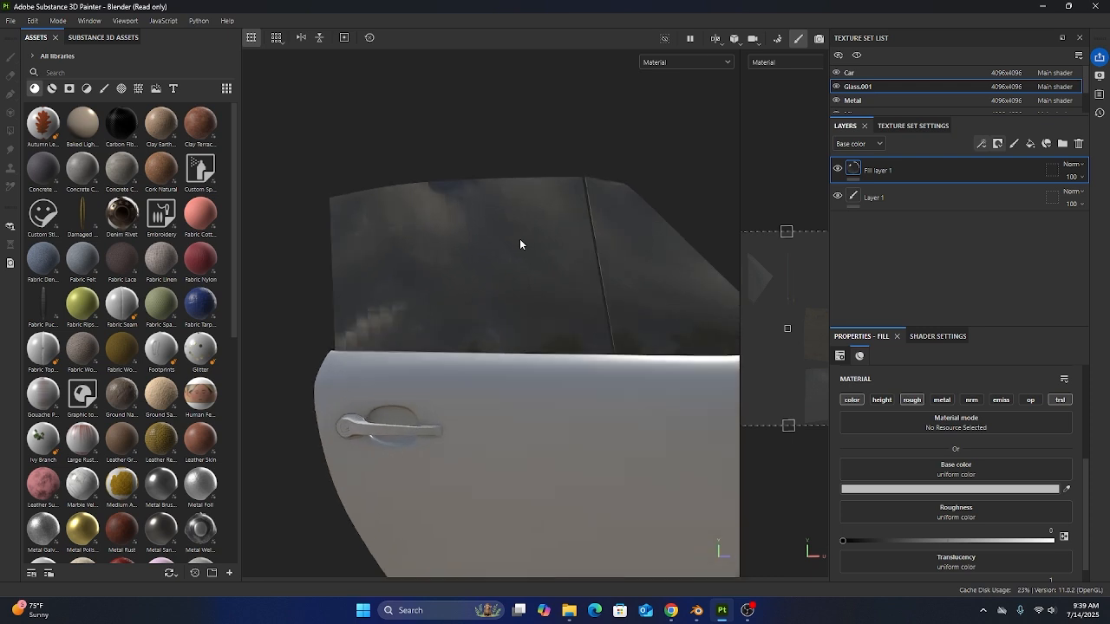
pyautogui.keyDown('alt'); pyautogui.moveTo(514, 332); pyautogui.dragTo(450, 304); pyautogui.keyUp('alt')
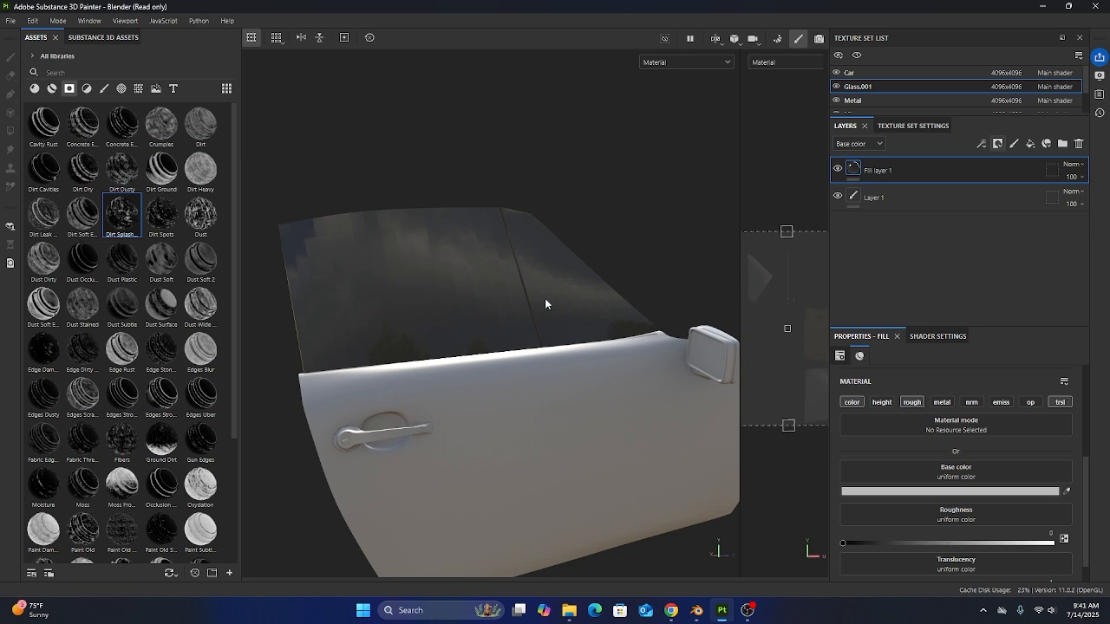
# Search the materials for "rust" and apply Metal Rust to the window glass as a new layer
pyautogui.click(34, 89)
pyautogui.click(63, 72)
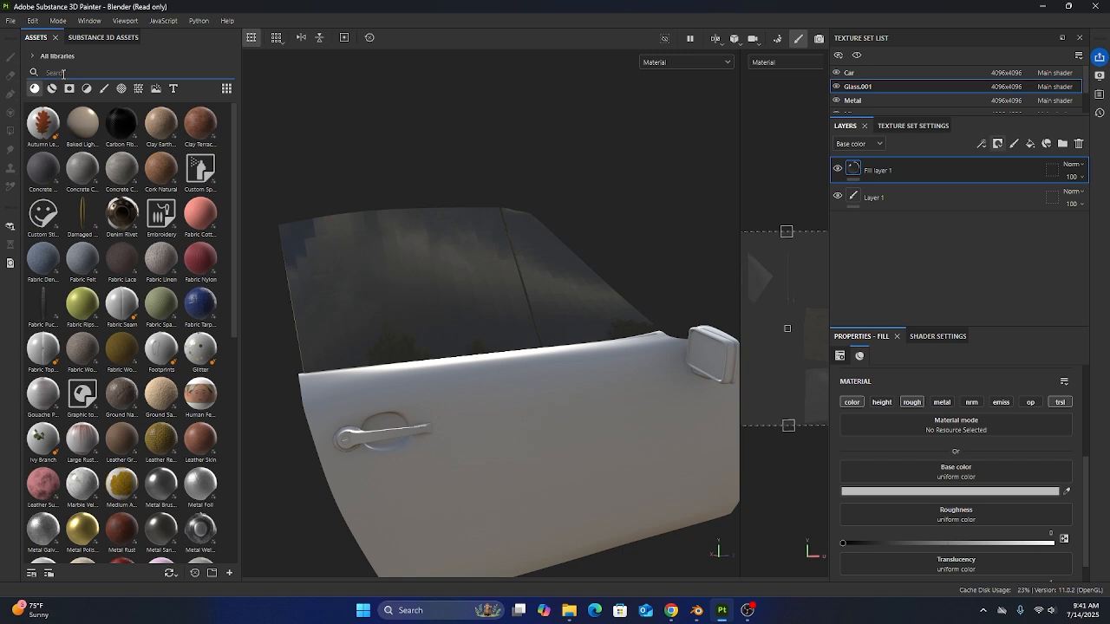
pyautogui.write('rust')
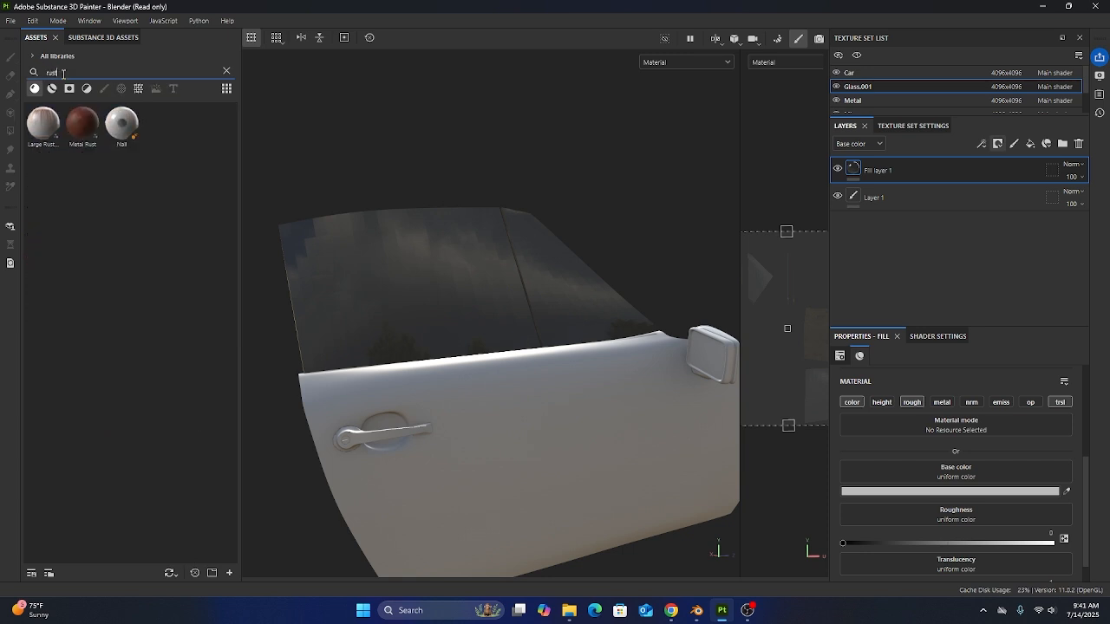
pyautogui.moveTo(83, 122); pyautogui.dragTo(477, 286)
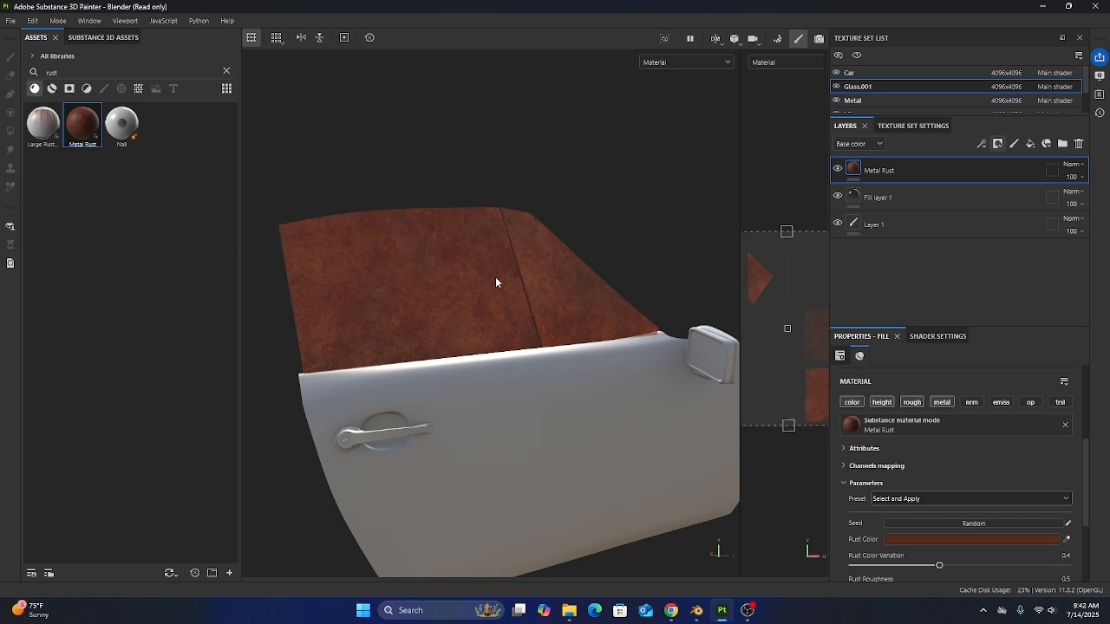
# Give the Metal Rust layer a black mask and apply the Moss smart mask to it
pyautogui.click(996, 144)
pyautogui.click(1025, 176)
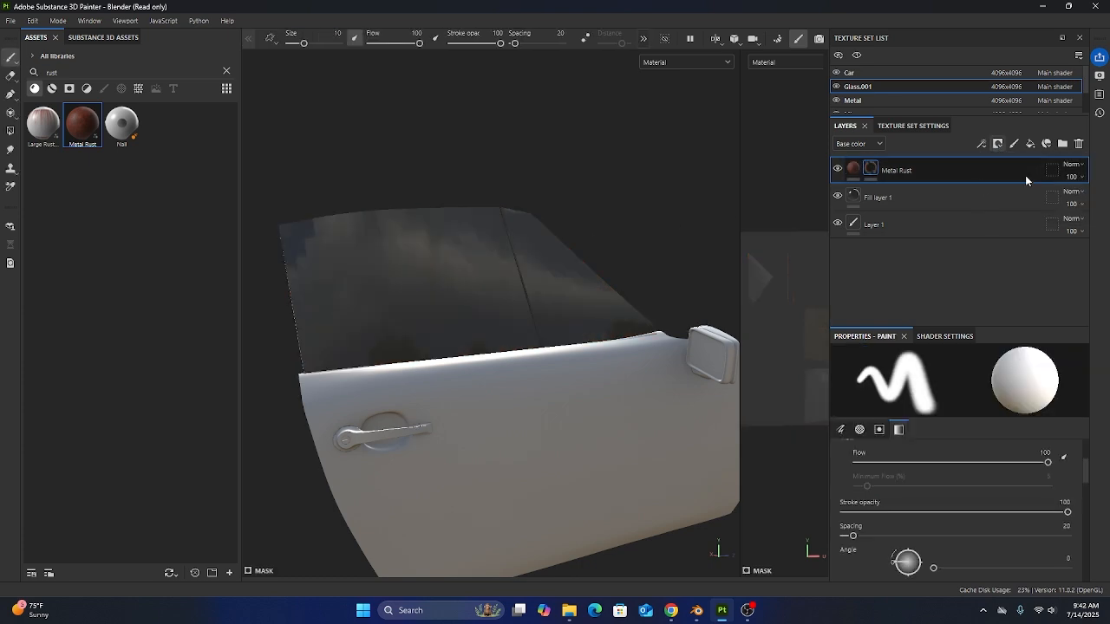
pyautogui.click(69, 88)
pyautogui.click(226, 71)
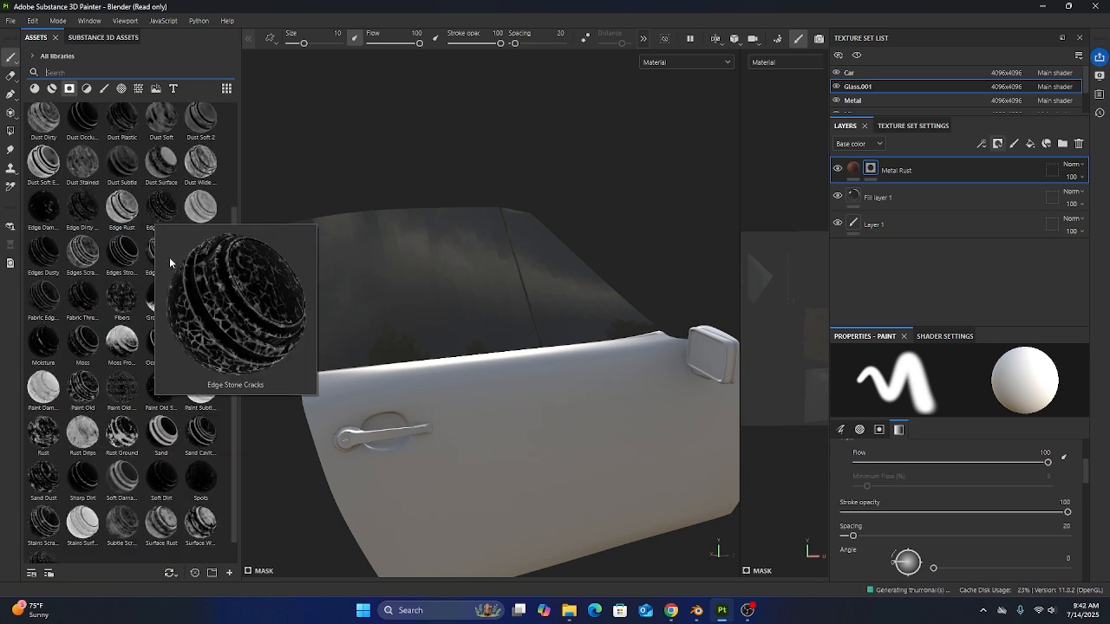
pyautogui.click(86, 344)
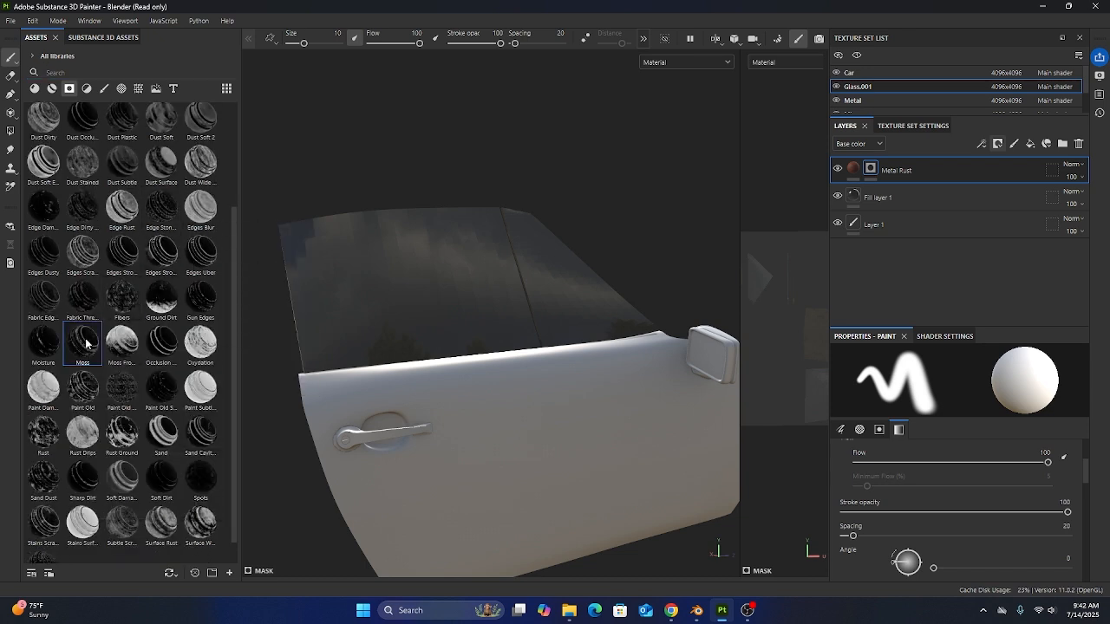
pyautogui.moveTo(86, 345); pyautogui.dragTo(870, 174)
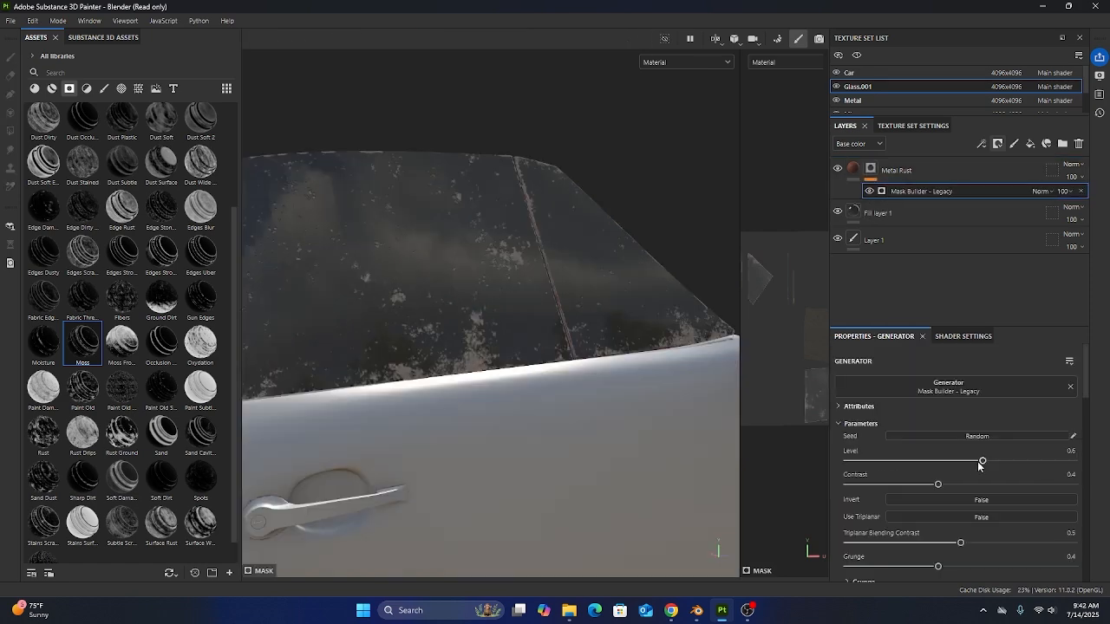
# Set the rust mask generator's level to 0.95, contrast to 0.62 and grunge to 0.07
pyautogui.moveTo(981, 461); pyautogui.dragTo(1063, 469)
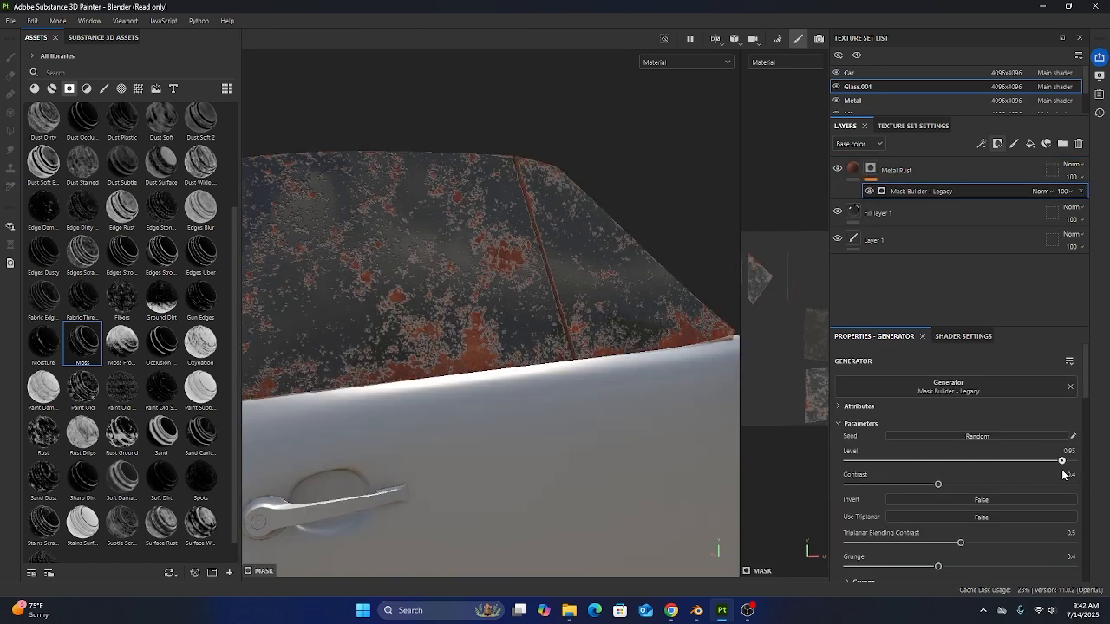
pyautogui.moveTo(936, 483); pyautogui.dragTo(986, 484)
pyautogui.moveTo(937, 567); pyautogui.dragTo(864, 569)
pyautogui.scroll(3, 448, 276)
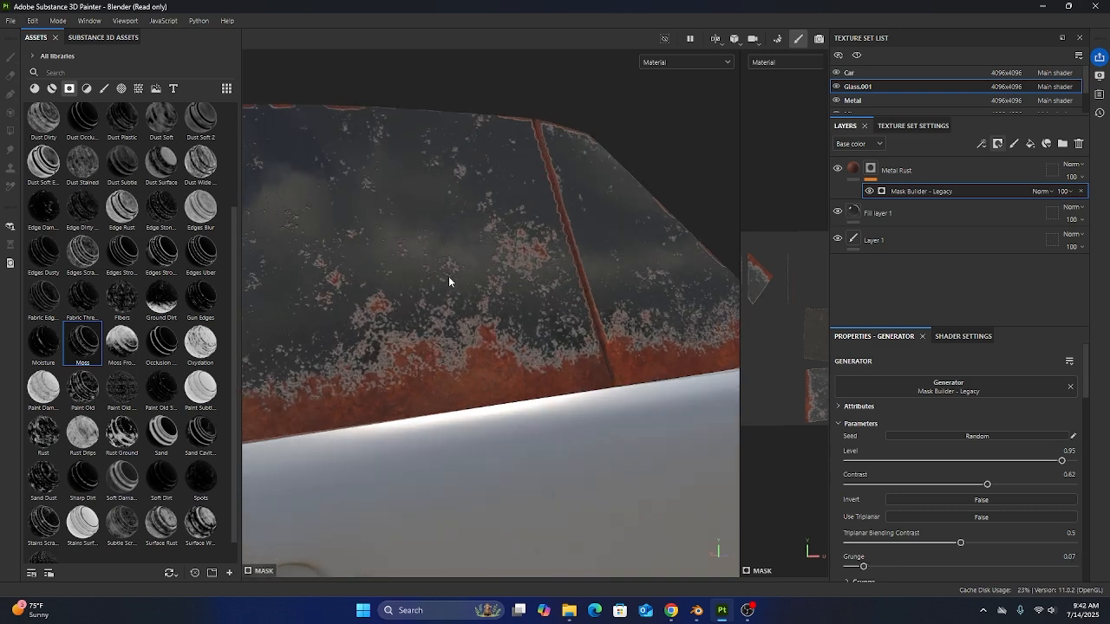
pyautogui.scroll(-6, 448, 275)
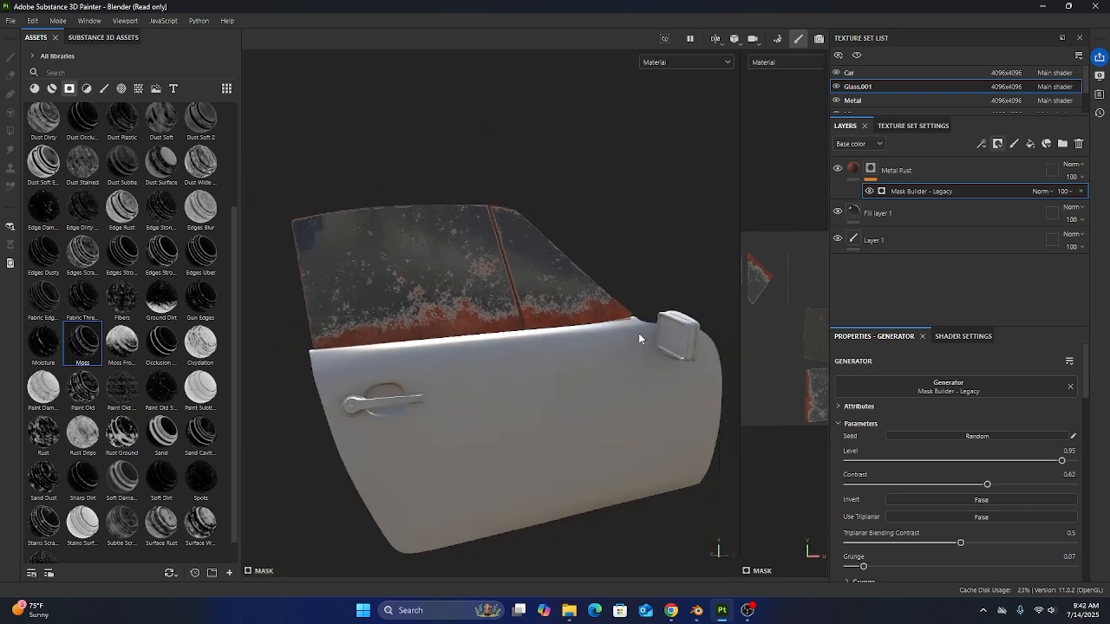
pyautogui.scroll(3, 373, 321)
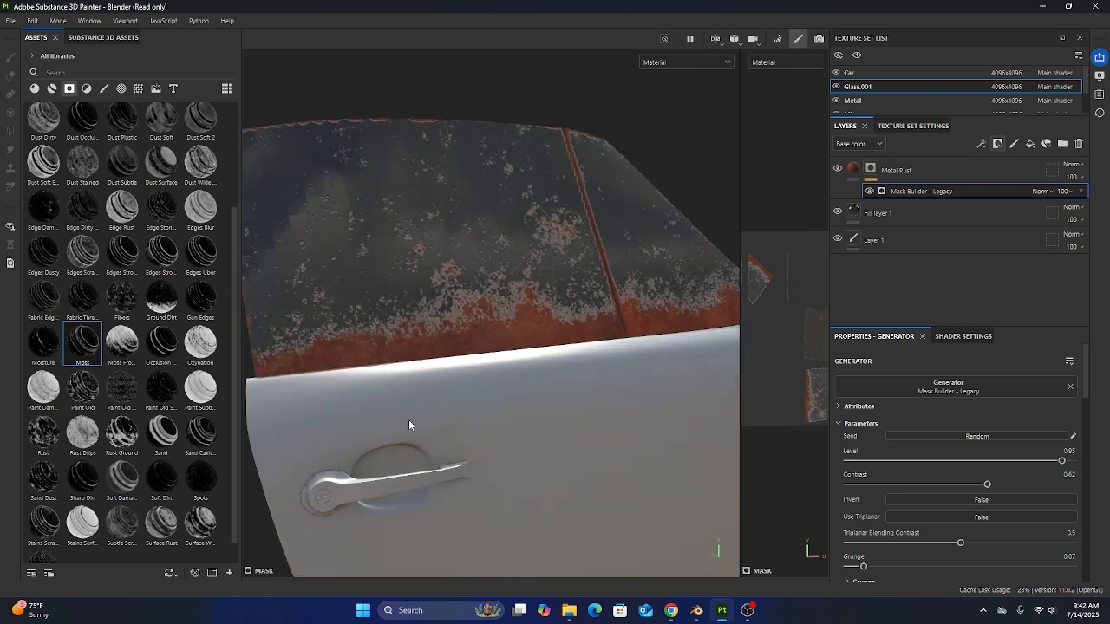
pyautogui.scroll(-5, 520, 287)
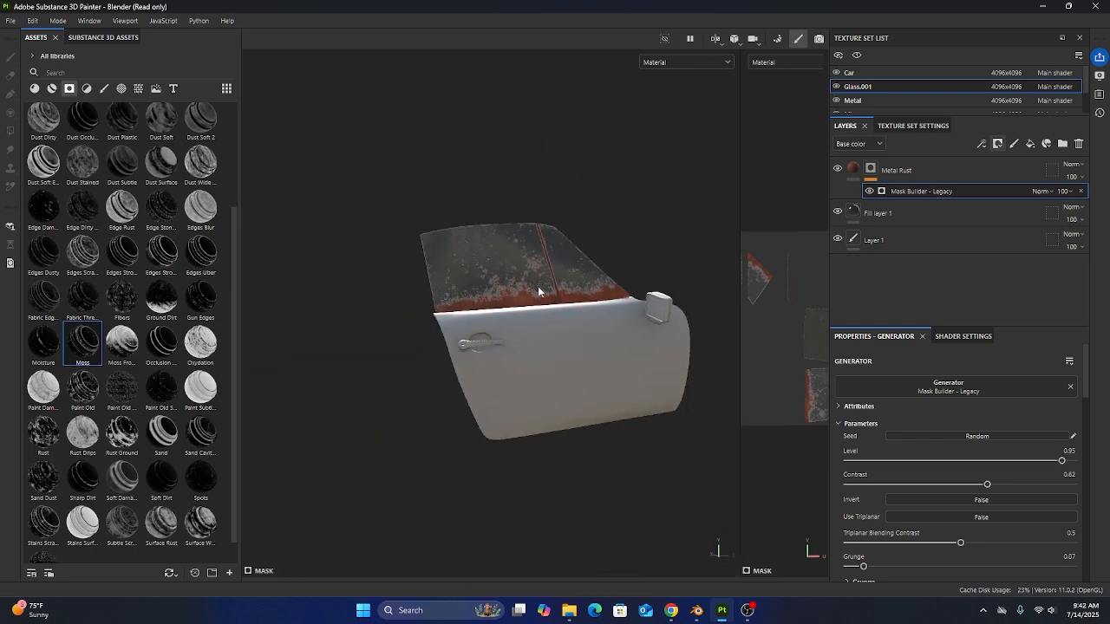
# Examine the masked rust on the door's window glass from several angles and distances
pyautogui.keyDown('alt'); pyautogui.moveTo(630, 339); pyautogui.dragTo(598, 300); pyautogui.keyUp('alt')
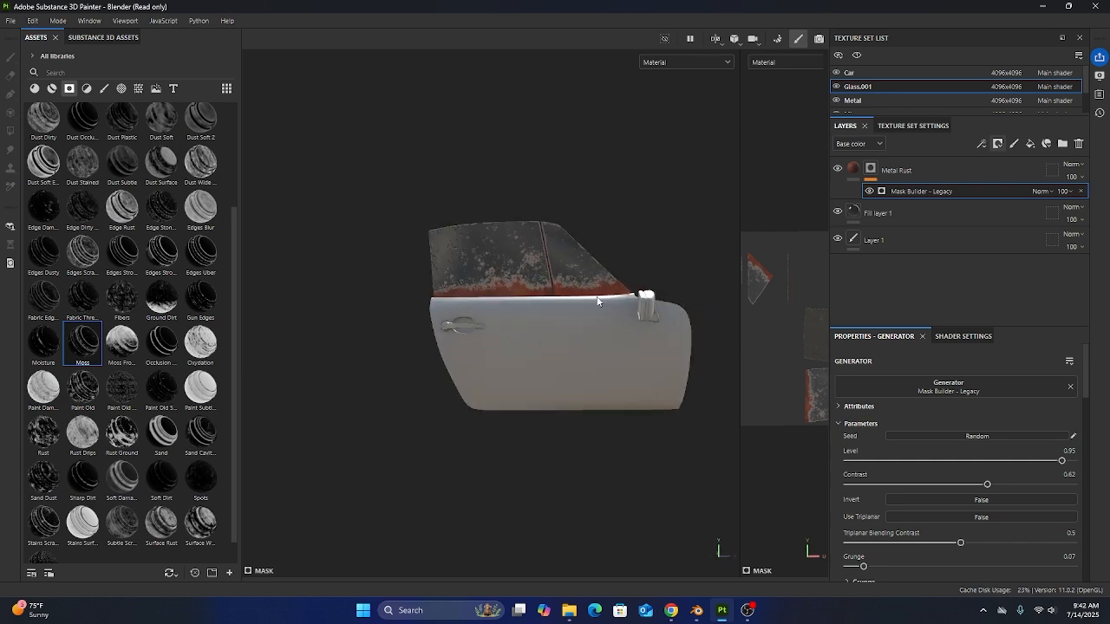
pyautogui.scroll(5, 540, 238)
pyautogui.keyDown('alt'); pyautogui.moveTo(514, 305); pyautogui.dragTo(507, 283); pyautogui.keyUp('alt')
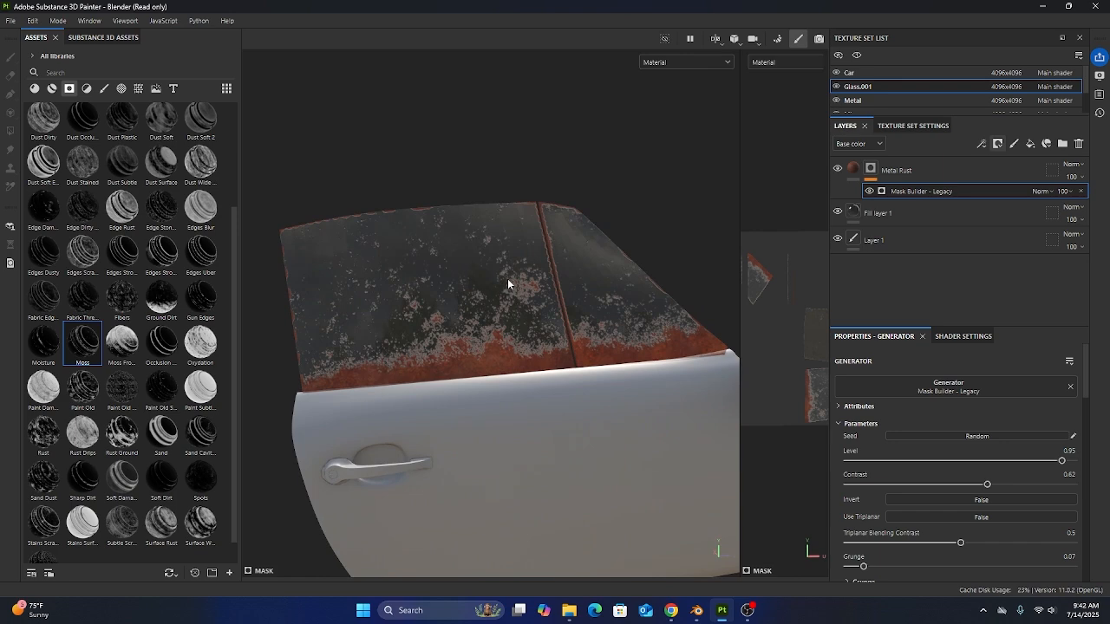
pyautogui.scroll(3, 463, 268)
pyautogui.scroll(-6, 463, 263)
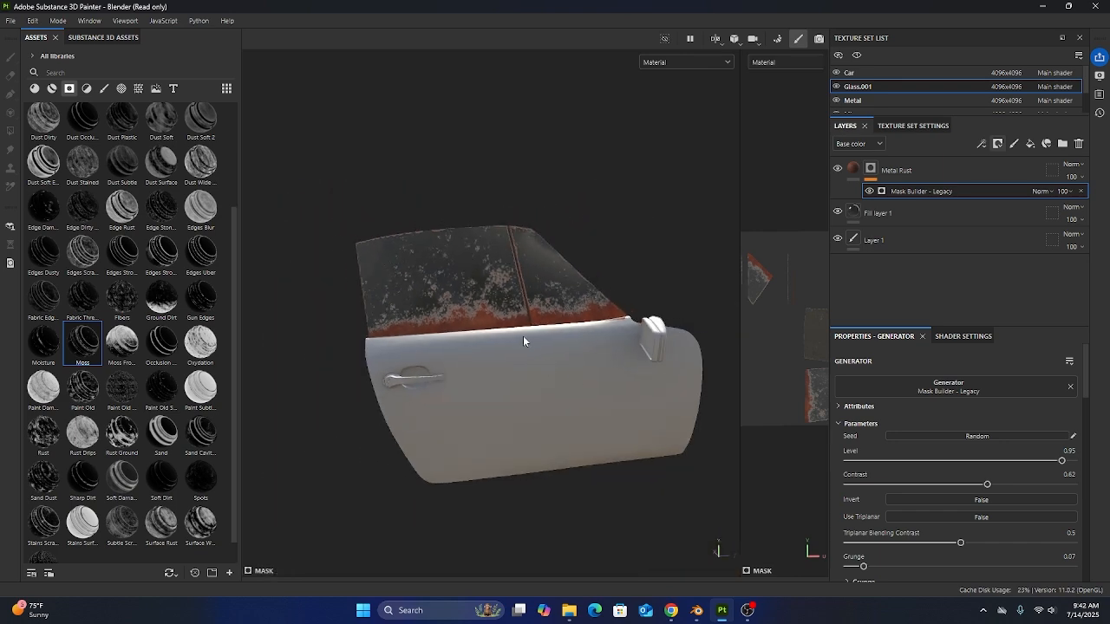
pyautogui.keyDown('alt'); pyautogui.moveTo(523, 341); pyautogui.dragTo(468, 332); pyautogui.keyUp('alt')
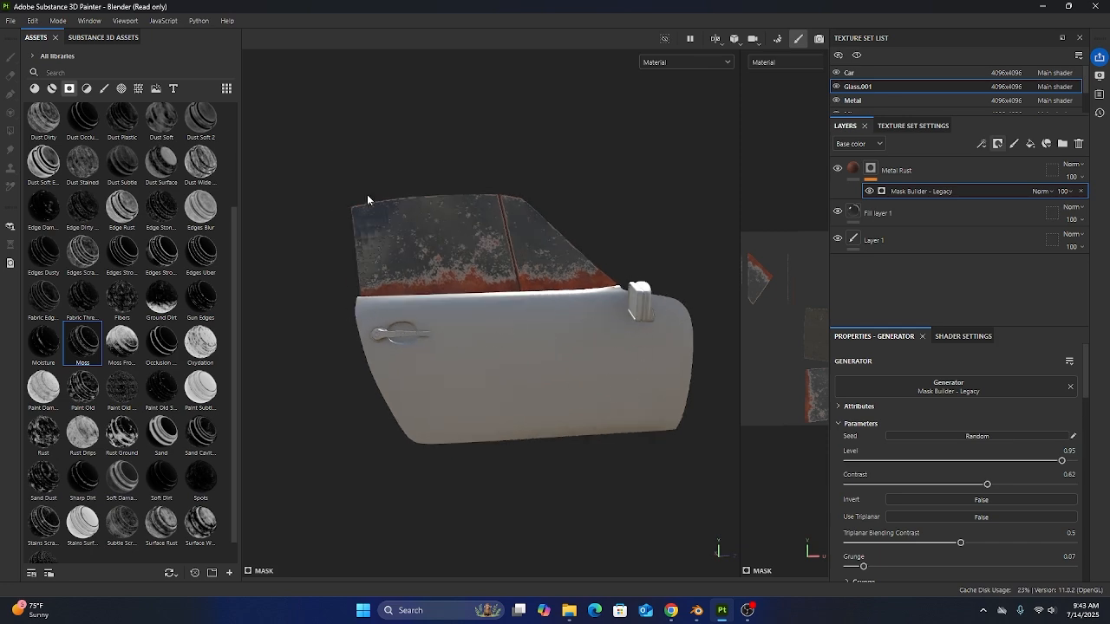
# Search the smart materials for "metal" and apply Steel Painted Worn to the car door's body panel
pyautogui.click(52, 88)
pyautogui.click(59, 71)
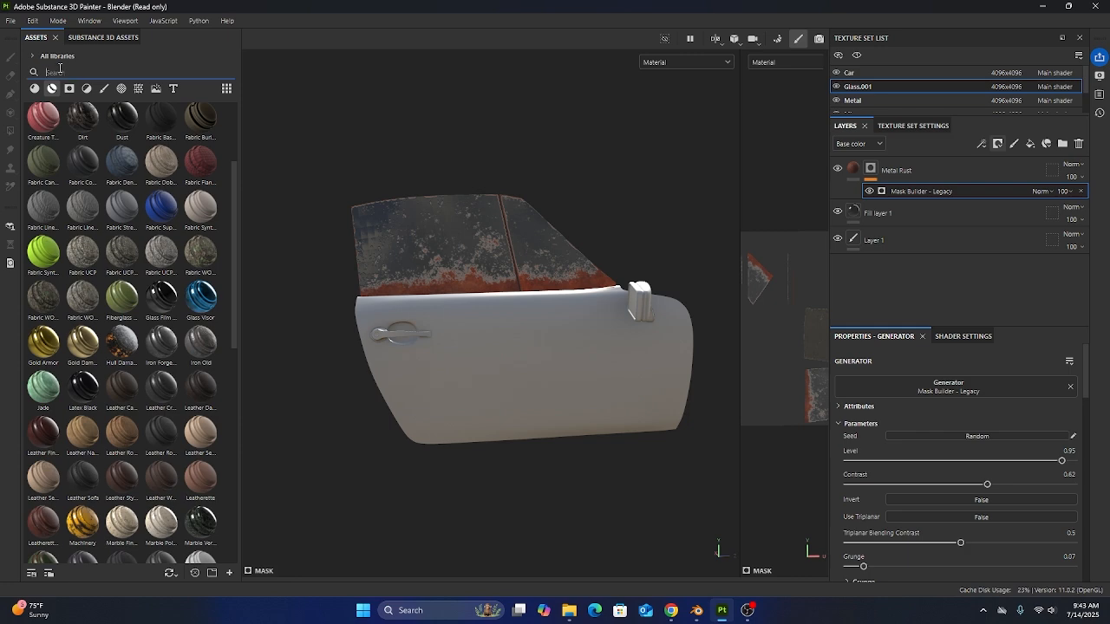
pyautogui.write('metal')
pyautogui.moveTo(160, 394); pyautogui.dragTo(548, 388)
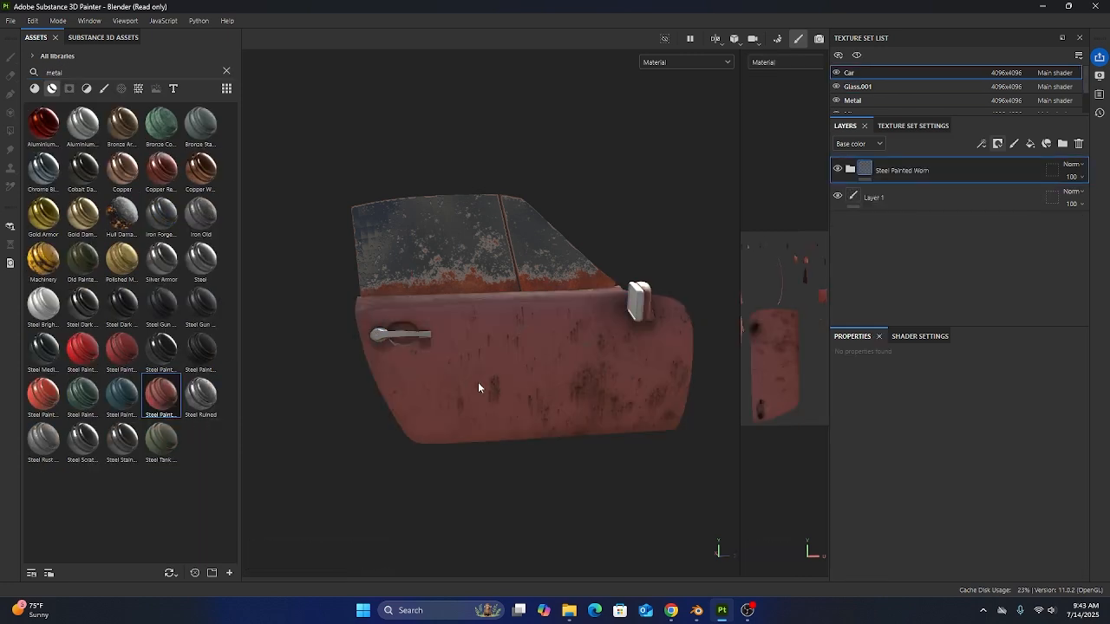
# Search the materials for "plas" and apply Plastic Grip to the plastic parts of the door handle and side mirror
pyautogui.doubleClick(54, 72)
pyautogui.click(35, 88)
pyautogui.click(58, 69)
pyautogui.write('plas')
pyautogui.moveTo(122, 126); pyautogui.dragTo(642, 302)
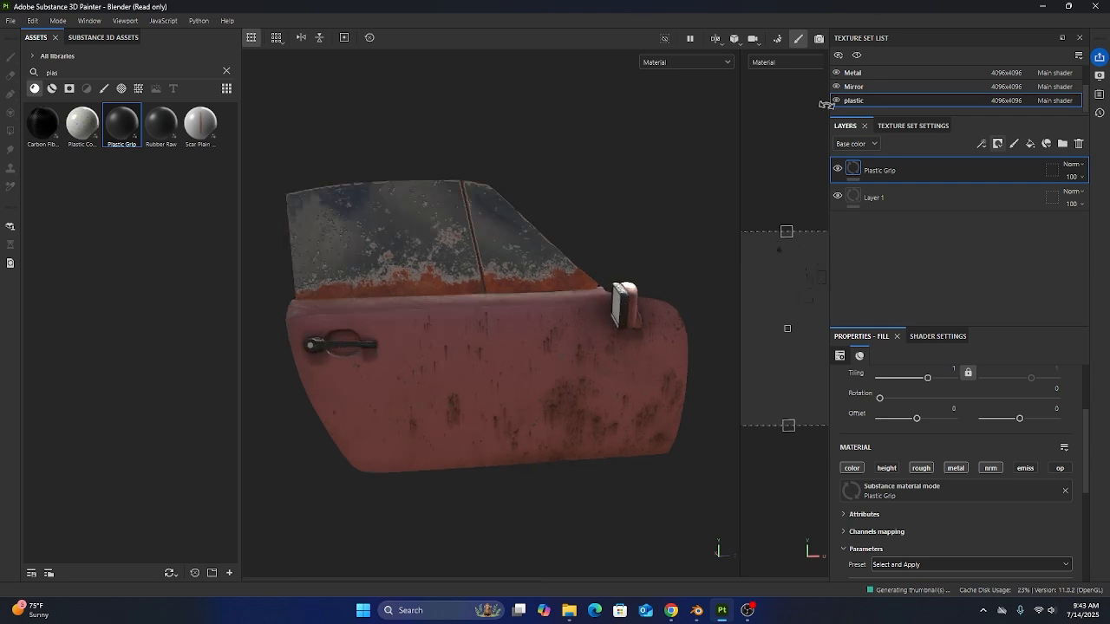
# Add a fill layer to the Mirror texture set with only roughness and metallic enabled, roughness 0 and metallic 1
pyautogui.click(854, 86)
pyautogui.keyDown('alt'); pyautogui.moveTo(485, 312); pyautogui.dragTo(567, 297); pyautogui.keyUp('alt')
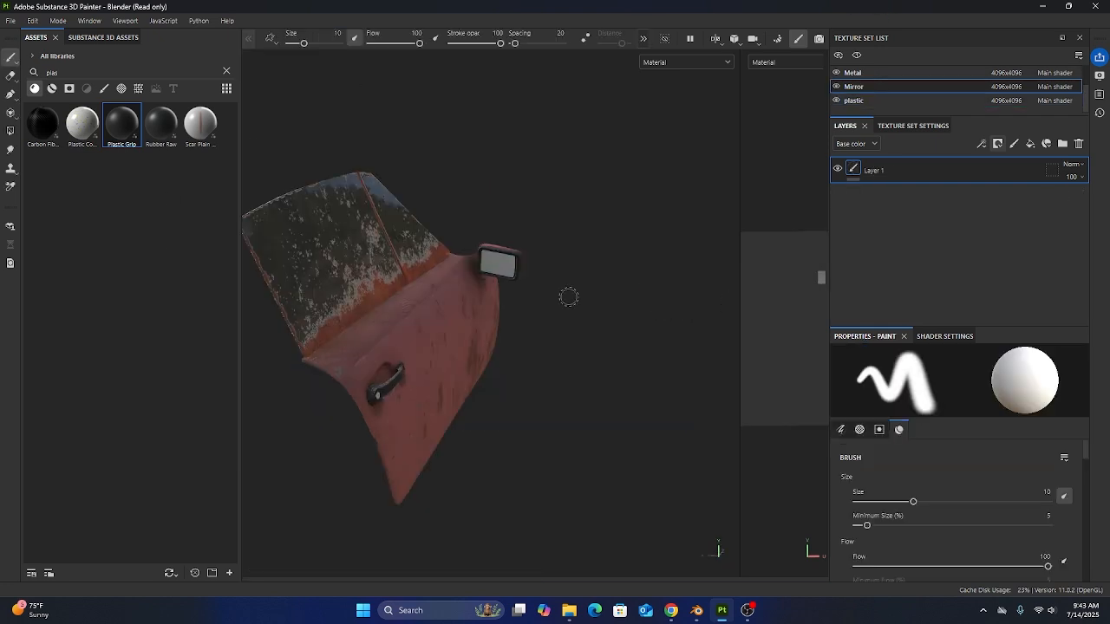
pyautogui.click(1030, 144)
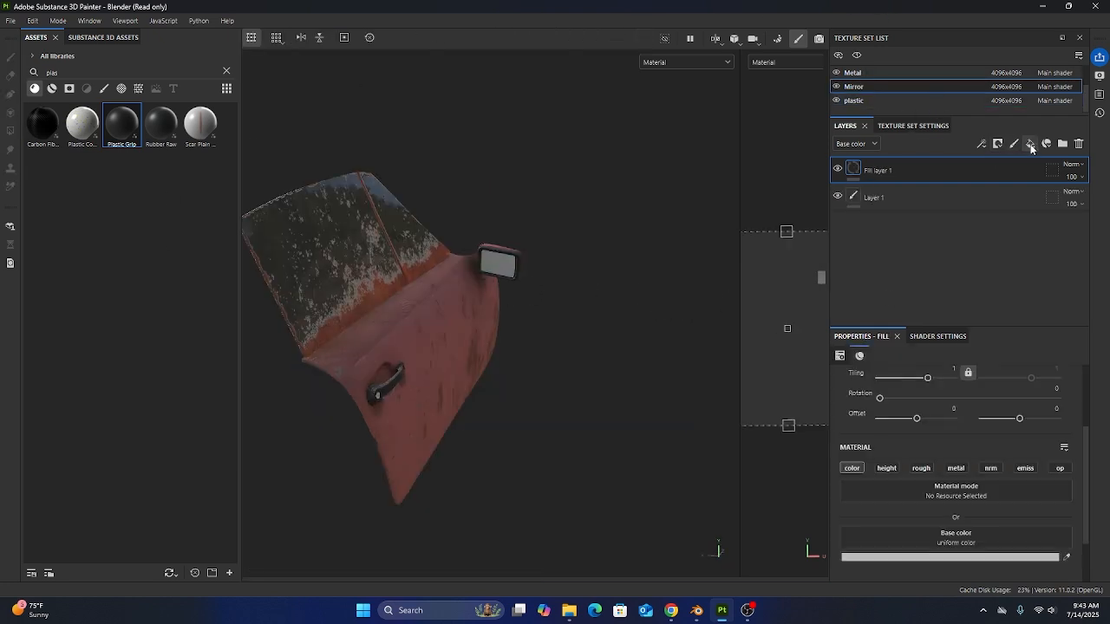
pyautogui.click(957, 469)
pyautogui.click(921, 468)
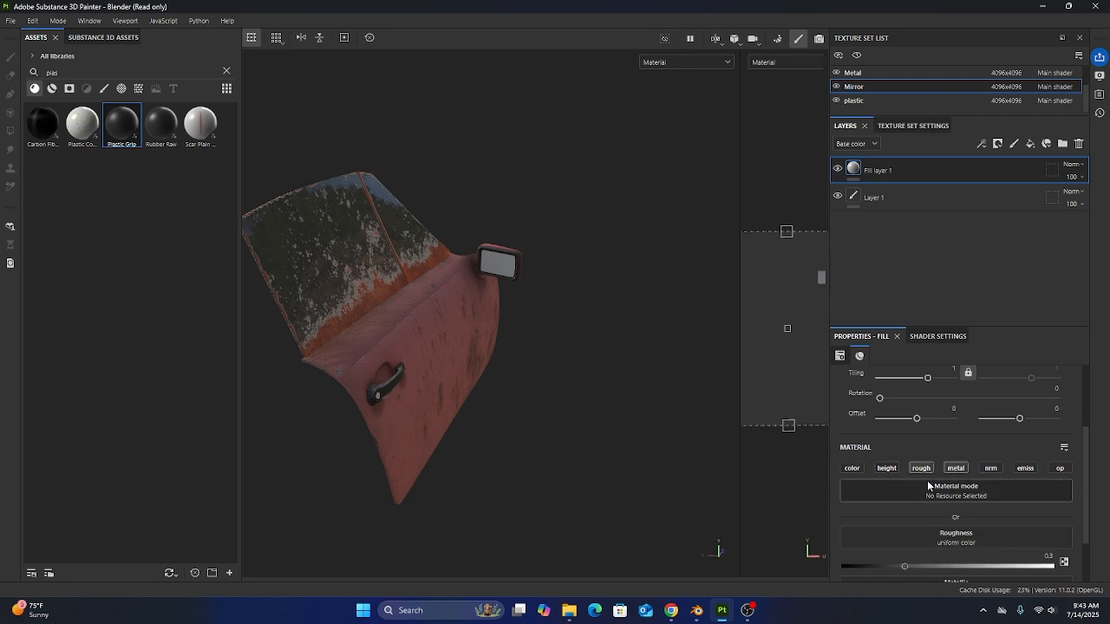
pyautogui.scroll(-2, 928, 485)
pyautogui.moveTo(903, 498); pyautogui.dragTo(667, 459)
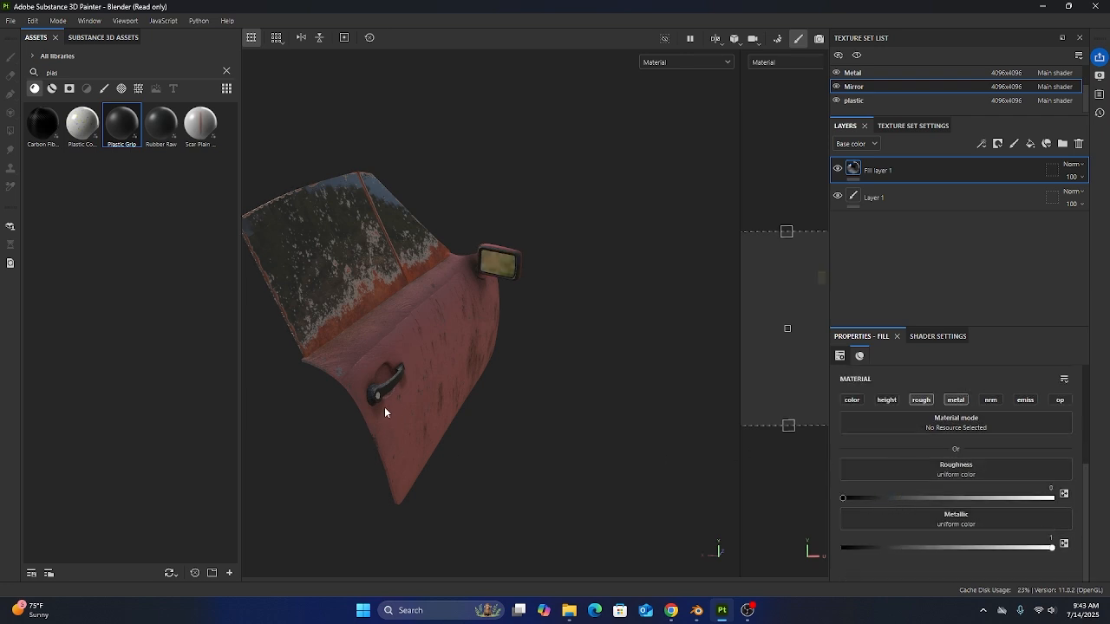
# Add a fill layer to the Metal texture set and set its roughness to about 0.35 and metallic to 1
pyautogui.click(854, 73)
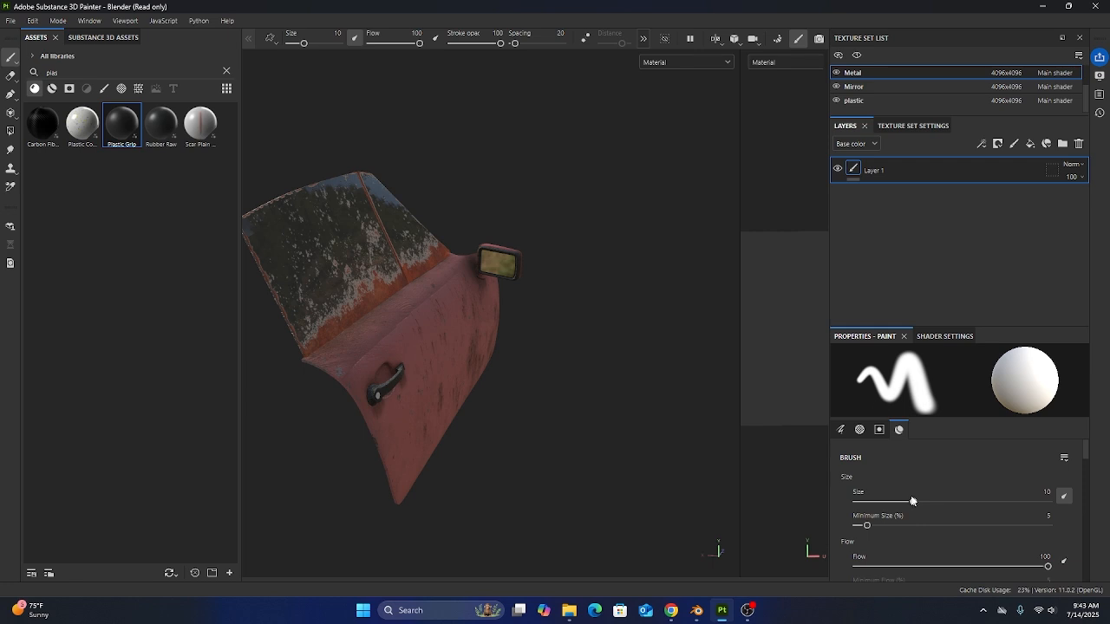
pyautogui.click(1030, 143)
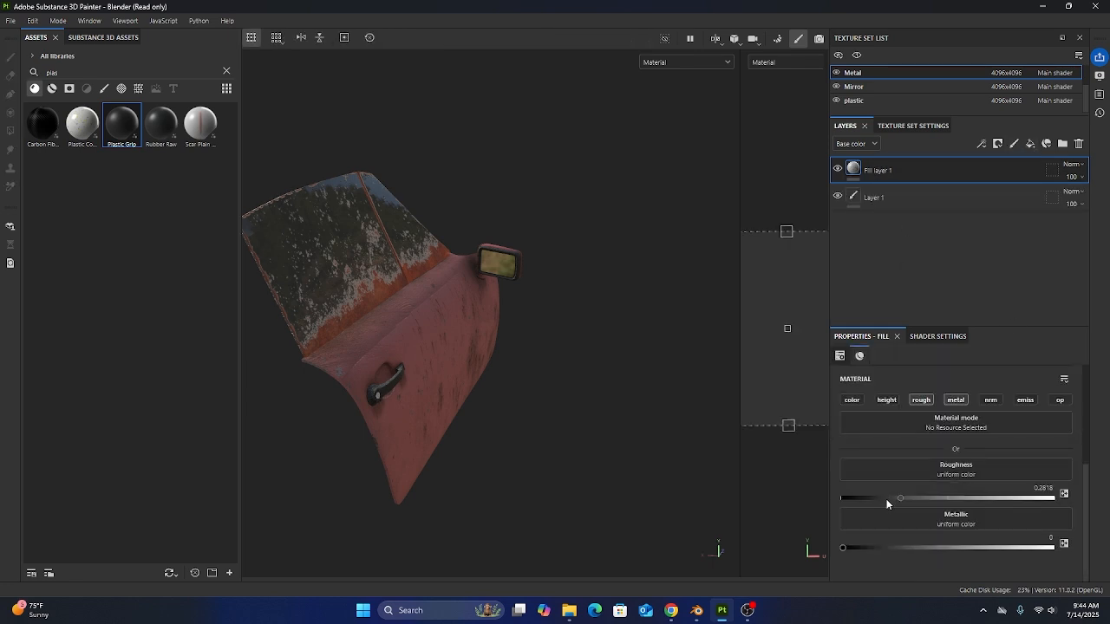
pyautogui.moveTo(886, 499); pyautogui.dragTo(913, 499)
pyautogui.moveTo(843, 549); pyautogui.dragTo(1060, 548)
# Examine the textured door, handle, mirror and windows from several angles and distances
pyautogui.scroll(3, 618, 411)
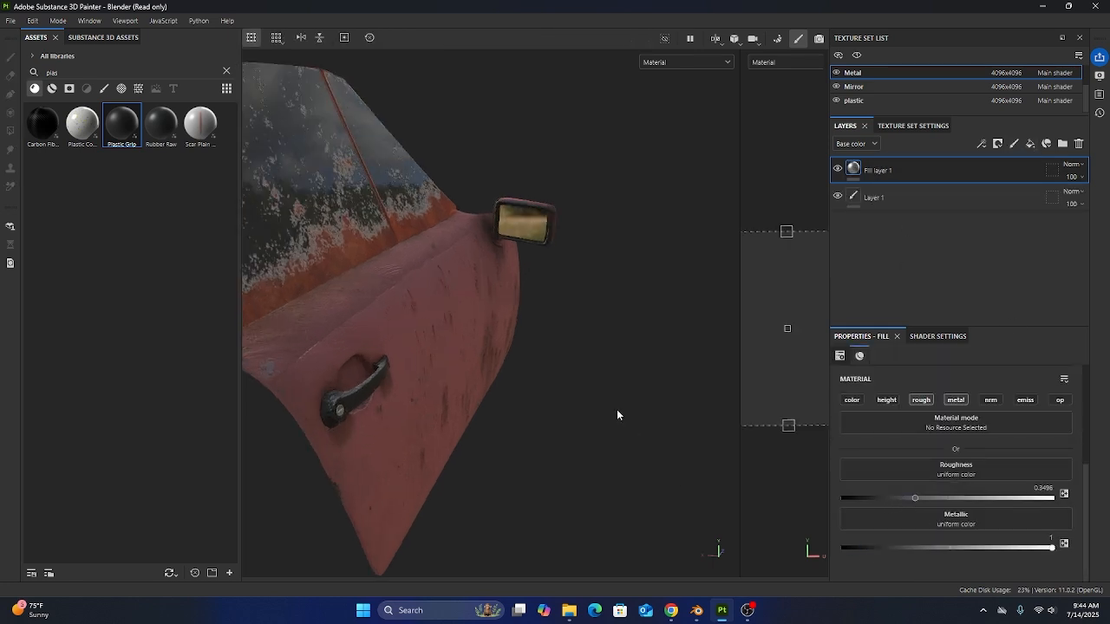
pyautogui.scroll(-3, 615, 409)
pyautogui.keyDown('alt'); pyautogui.moveTo(613, 408); pyautogui.dragTo(519, 397); pyautogui.keyUp('alt')
pyautogui.scroll(3, 532, 388)
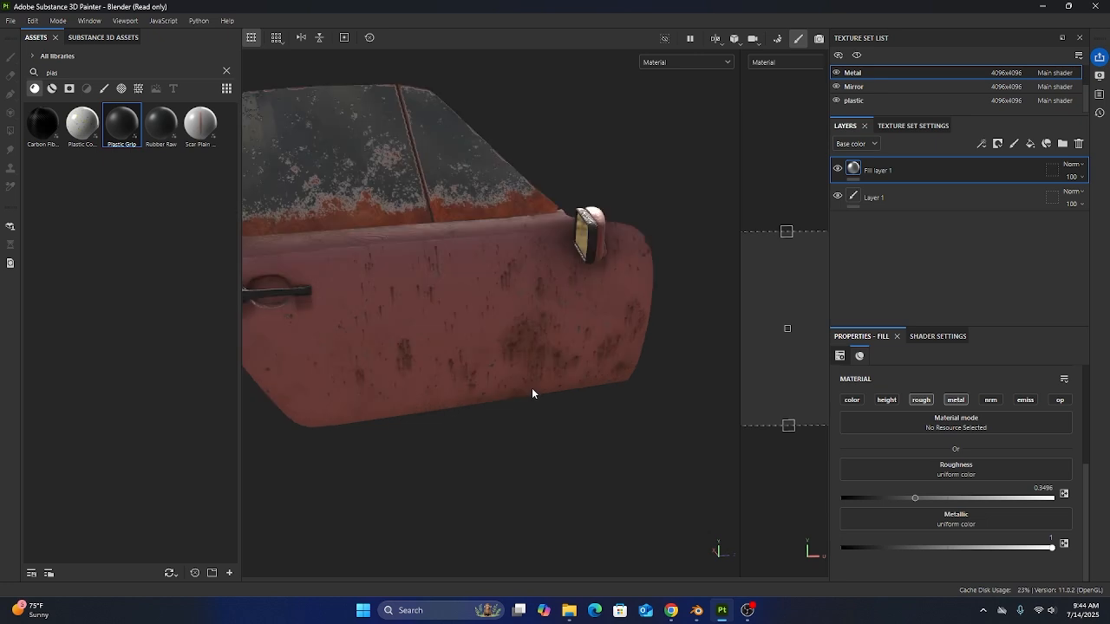
pyautogui.scroll(-3, 492, 393)
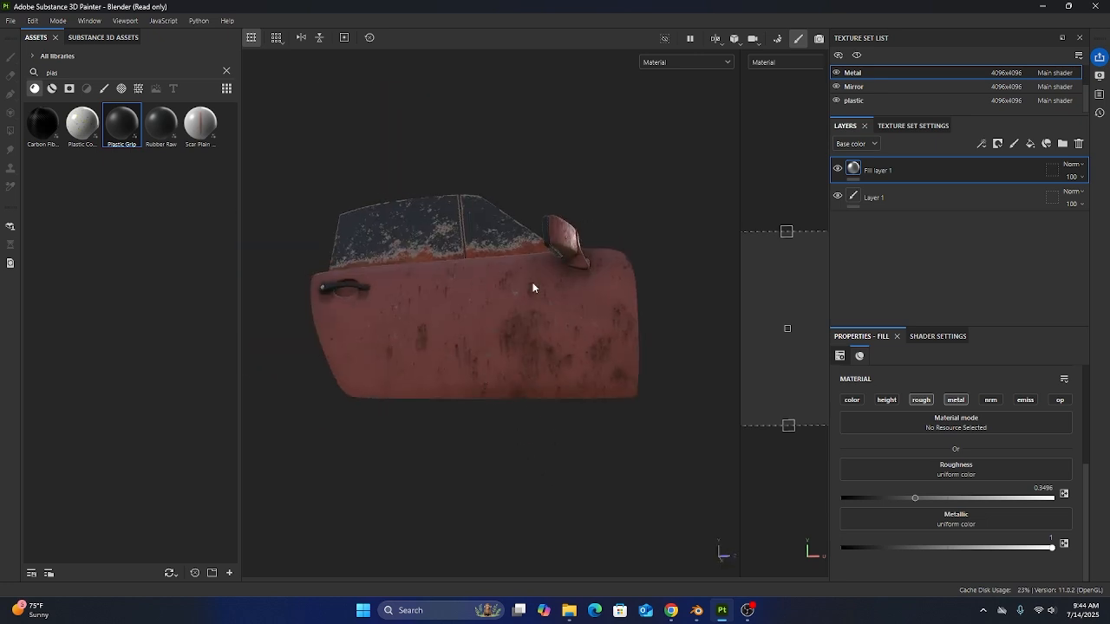
pyautogui.scroll(3, 524, 287)
pyautogui.scroll(-2, 523, 286)
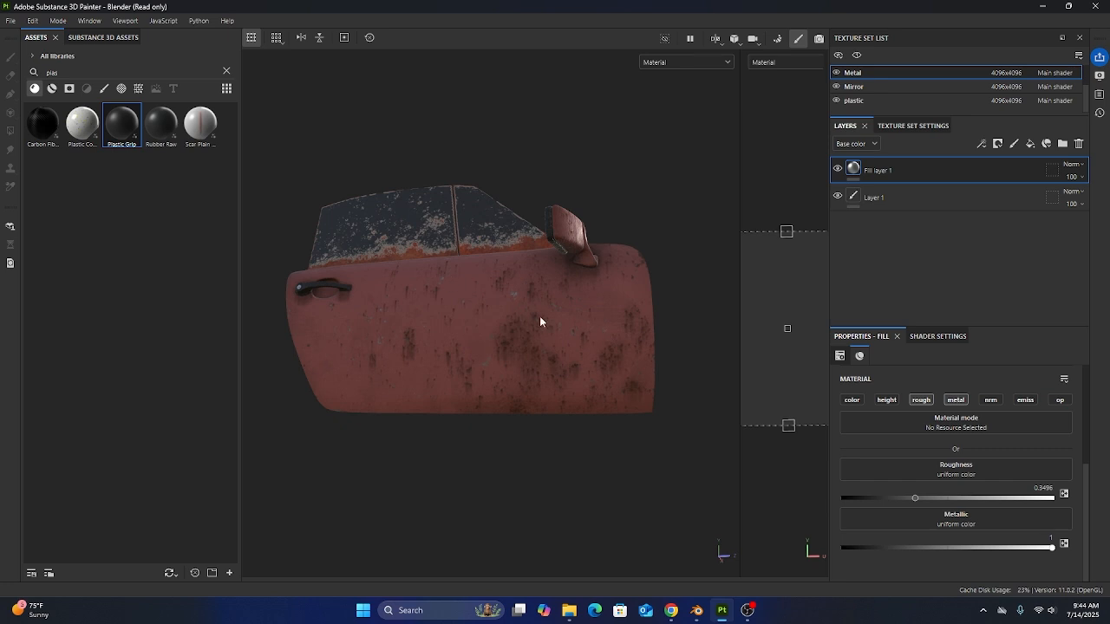
pyautogui.moveTo(510, 350)
pyautogui.keyDown('alt'); pyautogui.mouseDown()
pyautogui.moveTo(528, 389)
pyautogui.moveTo(516, 363)
pyautogui.mouseUp(); pyautogui.keyUp('alt')
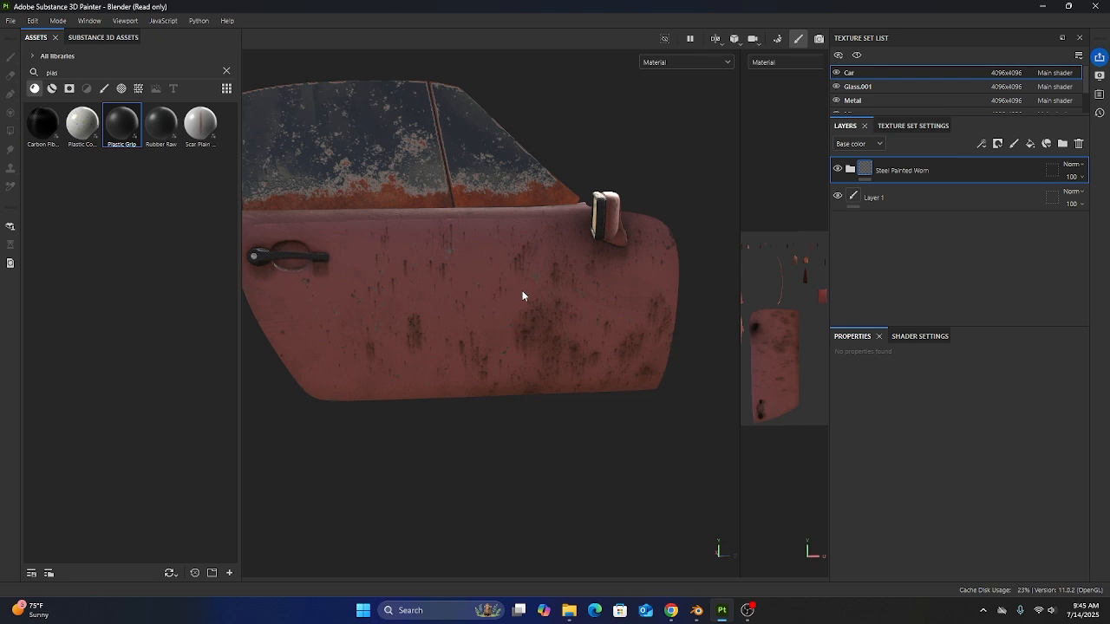
pyautogui.scroll(3, 524, 294)
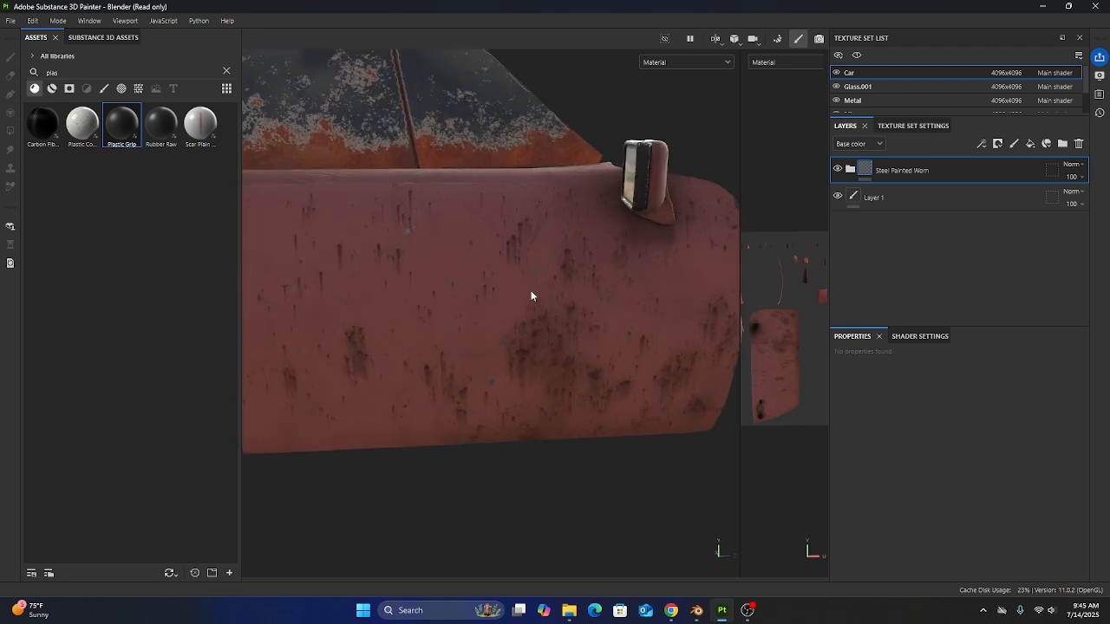
pyautogui.scroll(-4, 530, 292)
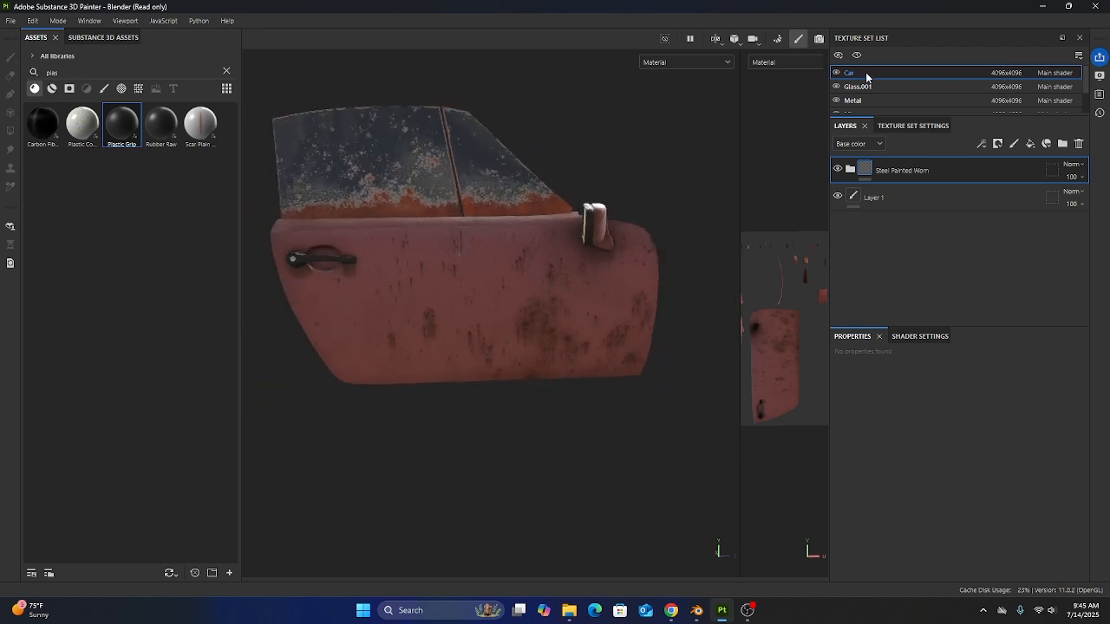
# Add a fill layer to the Car texture set and use the skull art PNG from the file explorer as its base color
pyautogui.click(1031, 145)
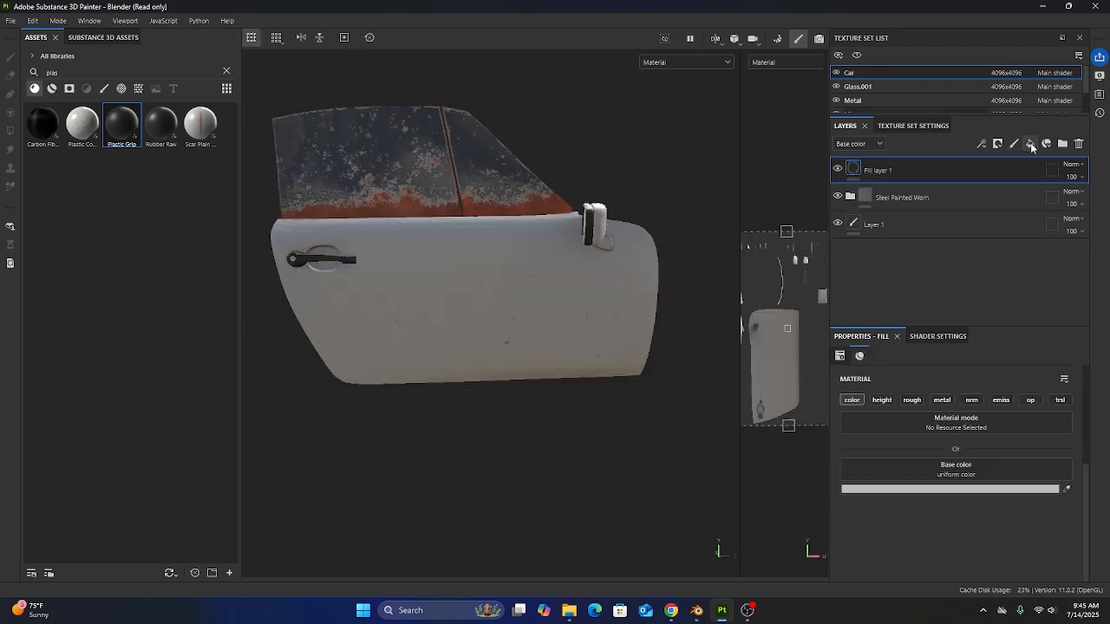
pyautogui.click(570, 611)
pyautogui.moveTo(1006, 333)
pyautogui.mouseDown()
pyautogui.moveTo(1084, 360)
pyautogui.moveTo(362, 297)
pyautogui.moveTo(213, 405)
pyautogui.mouseUp()
pyautogui.moveTo(122, 529)
pyautogui.mouseDown()
pyautogui.moveTo(472, 533)
pyautogui.moveTo(1003, 503)
pyautogui.moveTo(997, 473)
pyautogui.mouseUp()
pyautogui.click(719, 11)
pyautogui.scroll(-1, 570, 240)
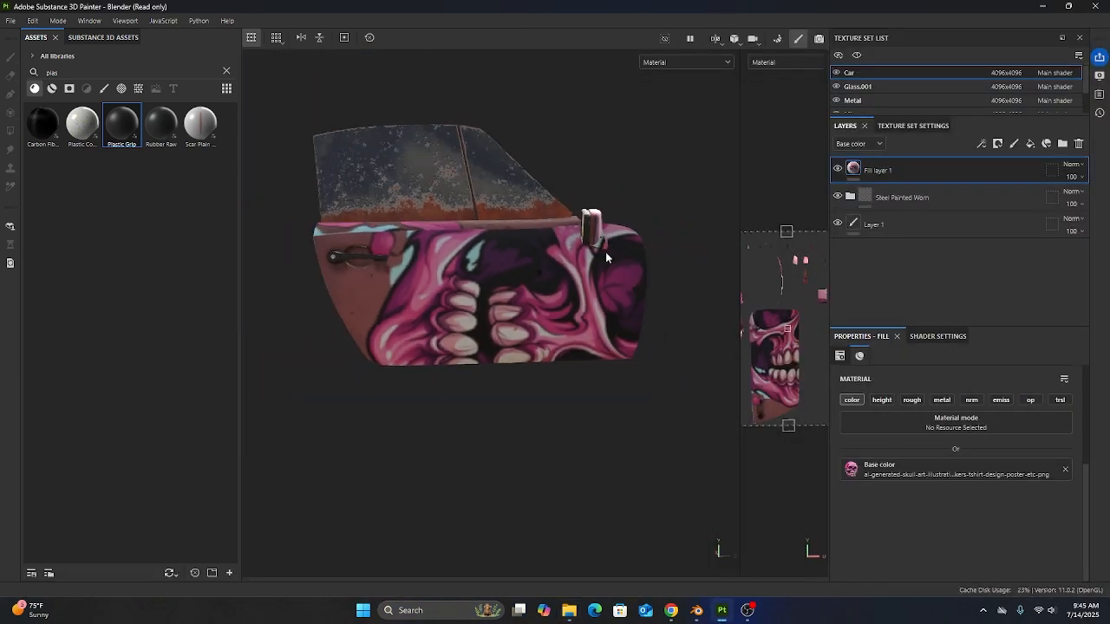
# Scale the skull image to about 3.69 tiling, rotate it about 100°, place it on the door panel, and set UV wrap to None
pyautogui.moveTo(740, 338); pyautogui.dragTo(516, 340)
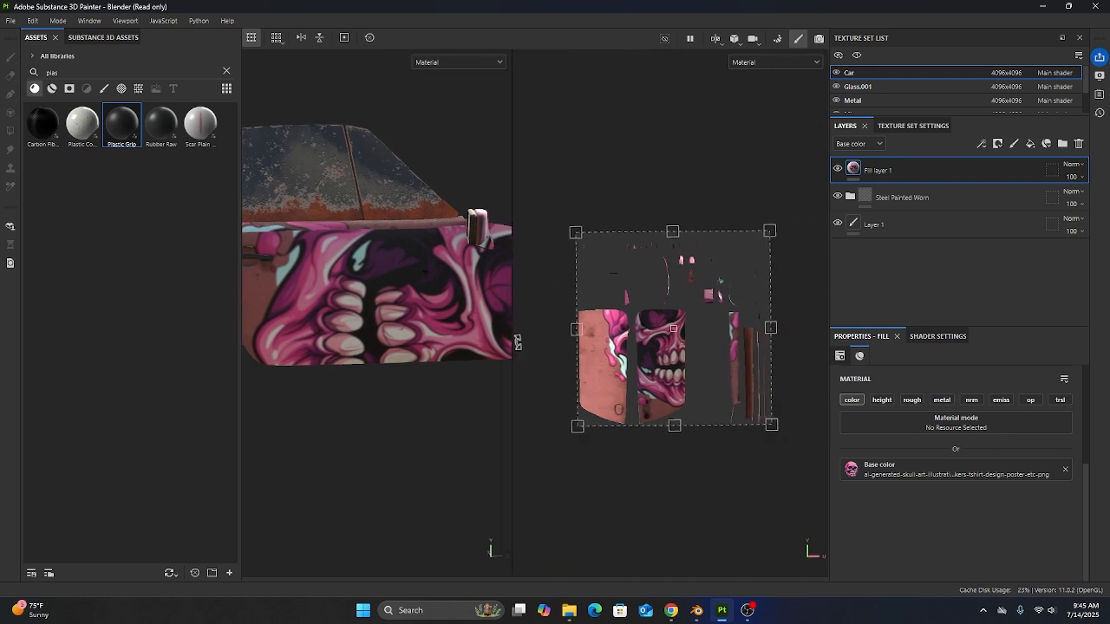
pyautogui.moveTo(674, 431); pyautogui.dragTo(683, 363)
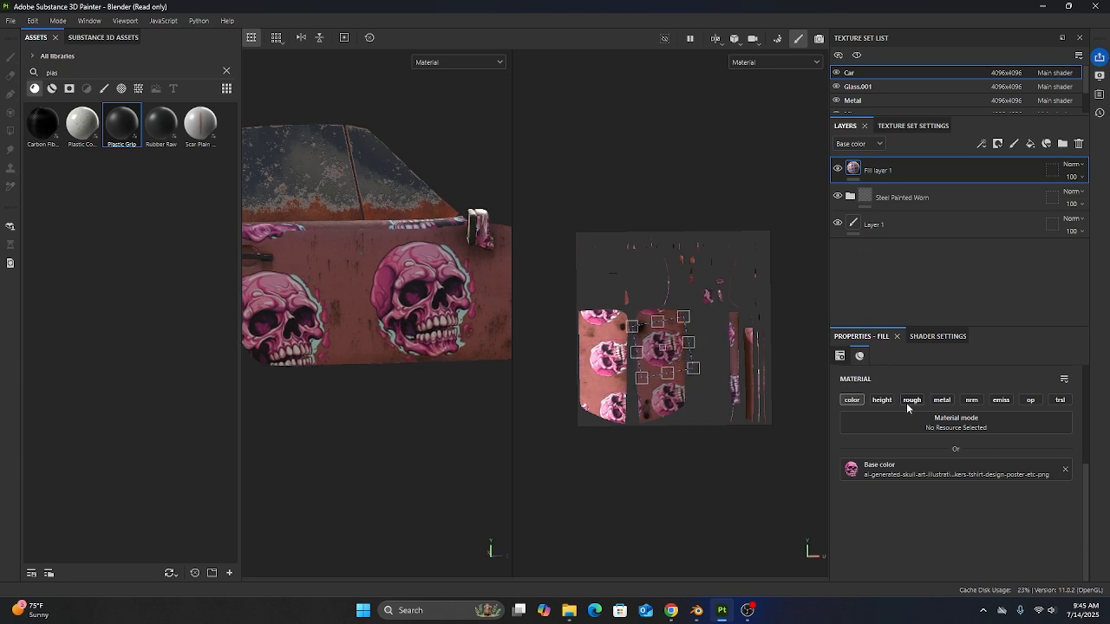
pyautogui.scroll(5, 906, 402)
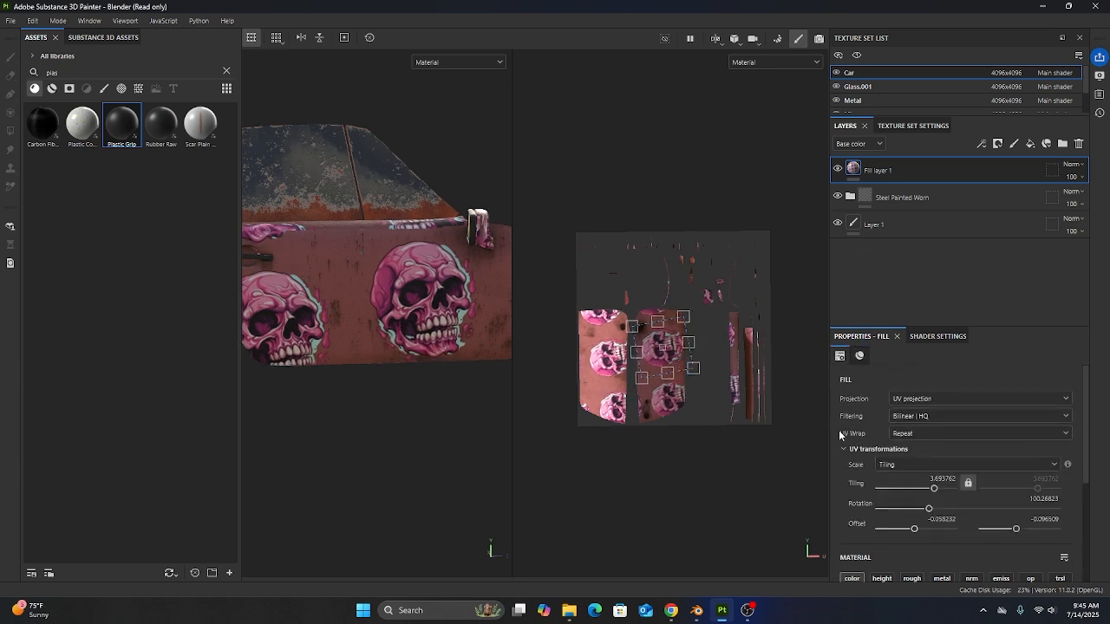
pyautogui.click(903, 436)
pyautogui.click(904, 450)
pyautogui.moveTo(675, 363); pyautogui.dragTo(674, 367)
pyautogui.scroll(-1, 854, 440)
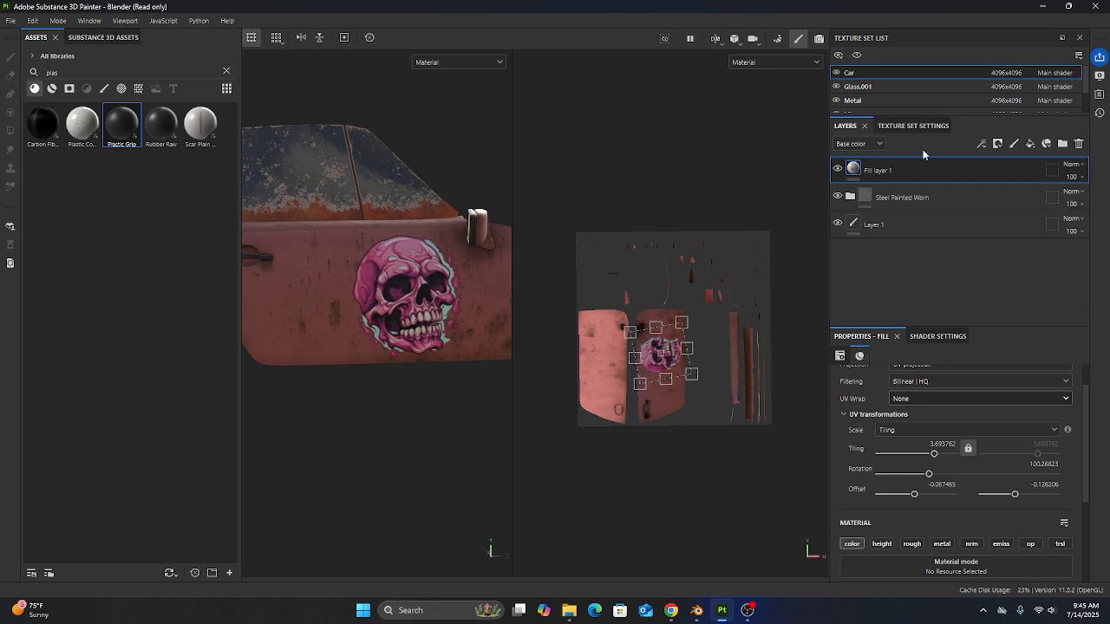
# Add an anchor point to the skull fill layer and create a new fill layer above it with a black mask
pyautogui.click(978, 142)
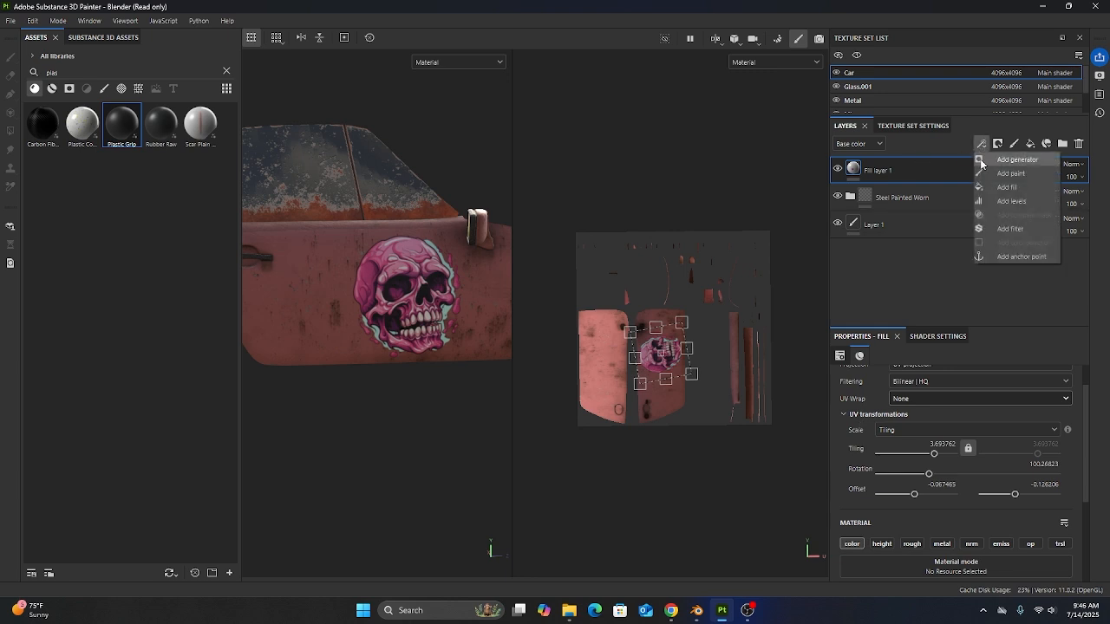
pyautogui.click(1004, 256)
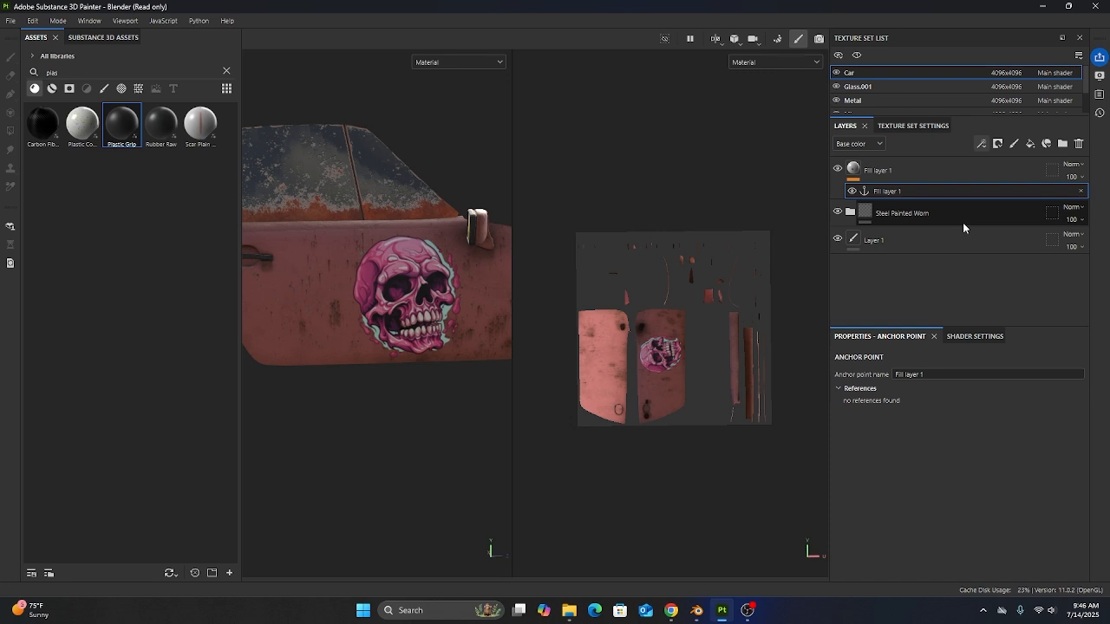
pyautogui.click(1030, 144)
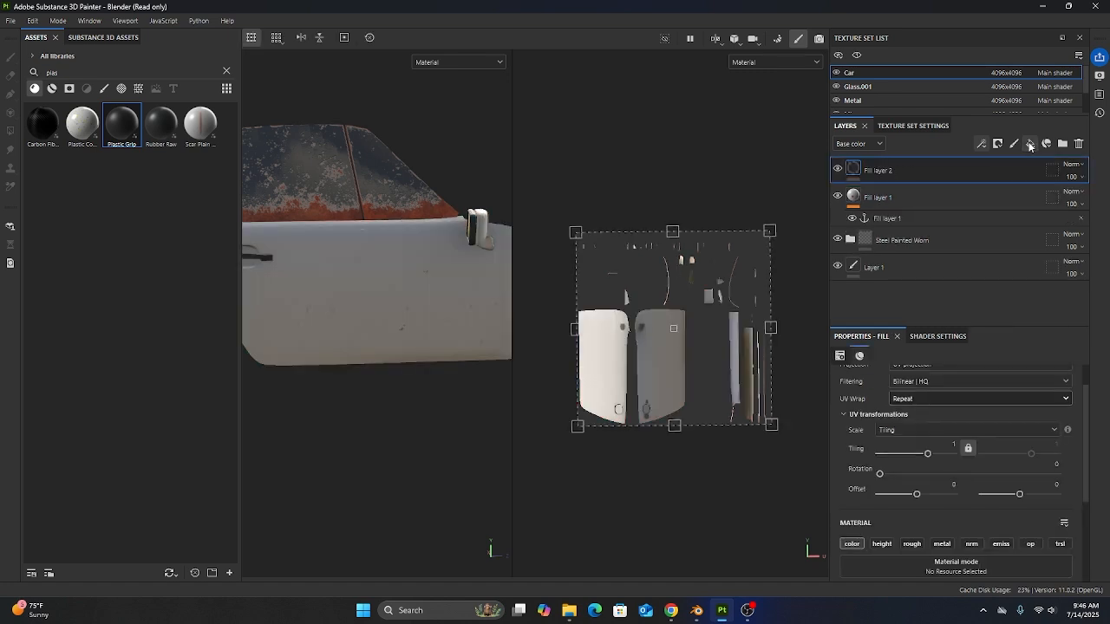
pyautogui.click(999, 144)
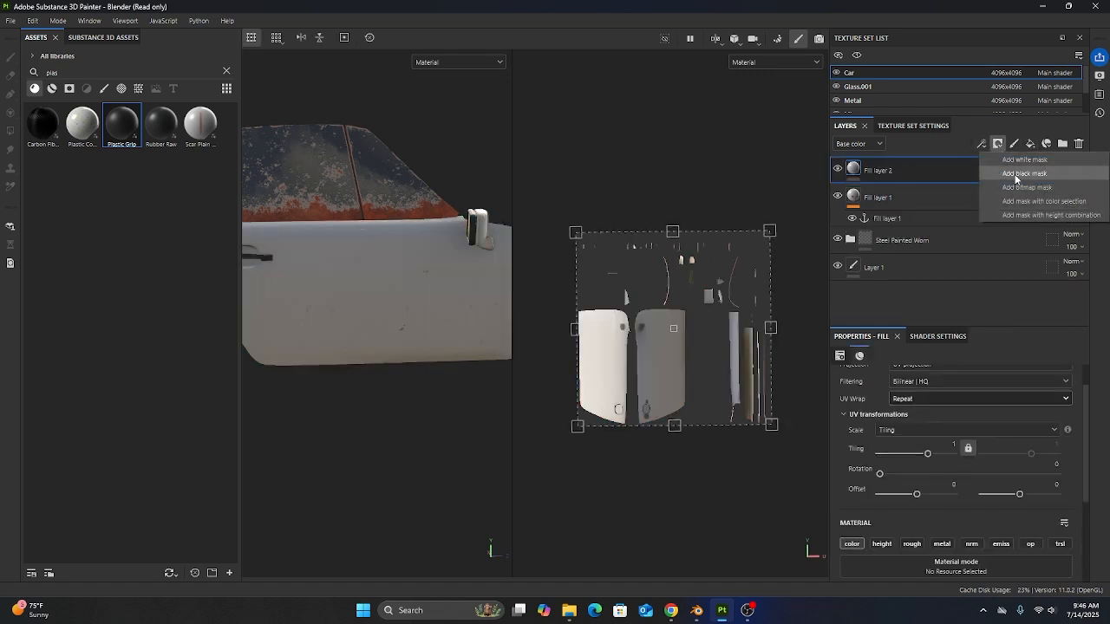
pyautogui.click(1013, 175)
# Add a fill to the new layer's black mask and use the Fill layer 1 anchor point as its grayscale source
pyautogui.click(980, 144)
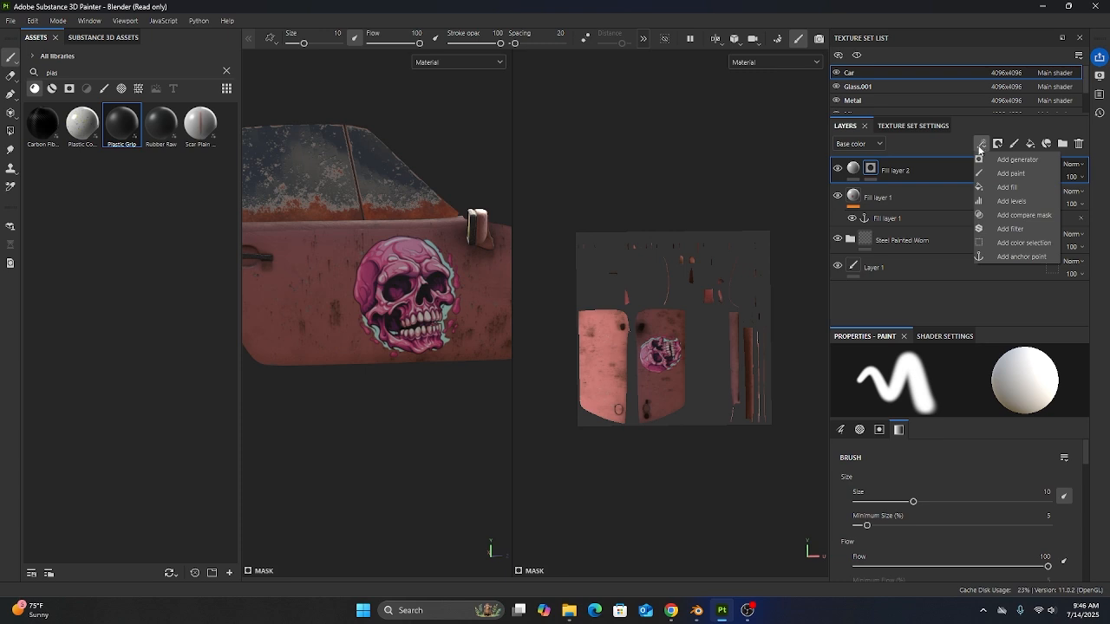
pyautogui.click(999, 187)
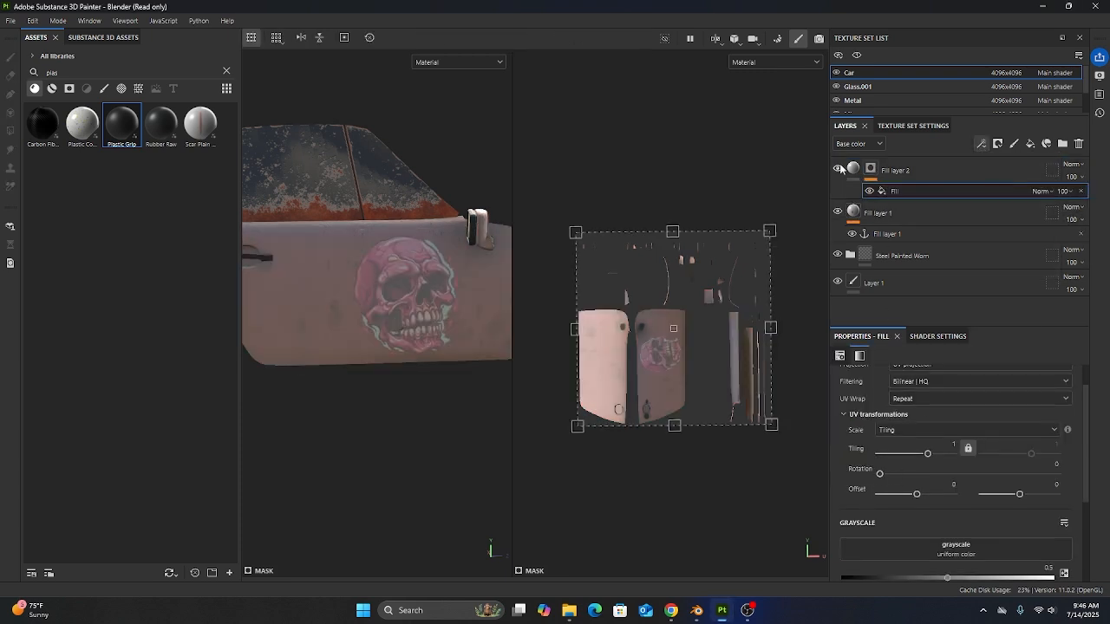
pyautogui.scroll(-1, 955, 479)
pyautogui.click(928, 515)
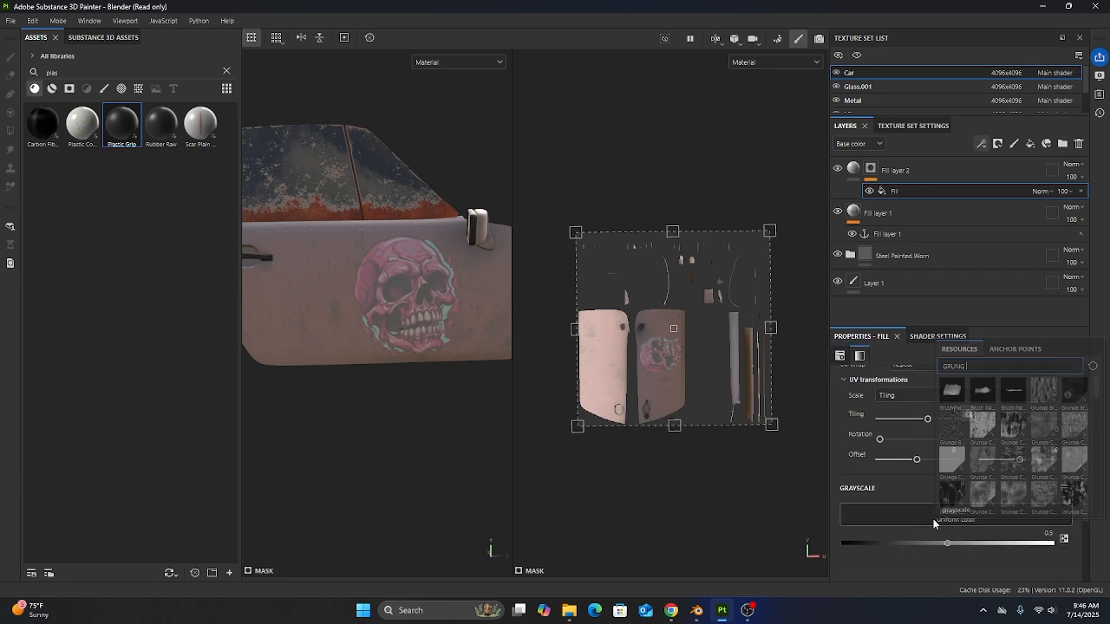
pyautogui.click(1014, 349)
pyautogui.click(969, 367)
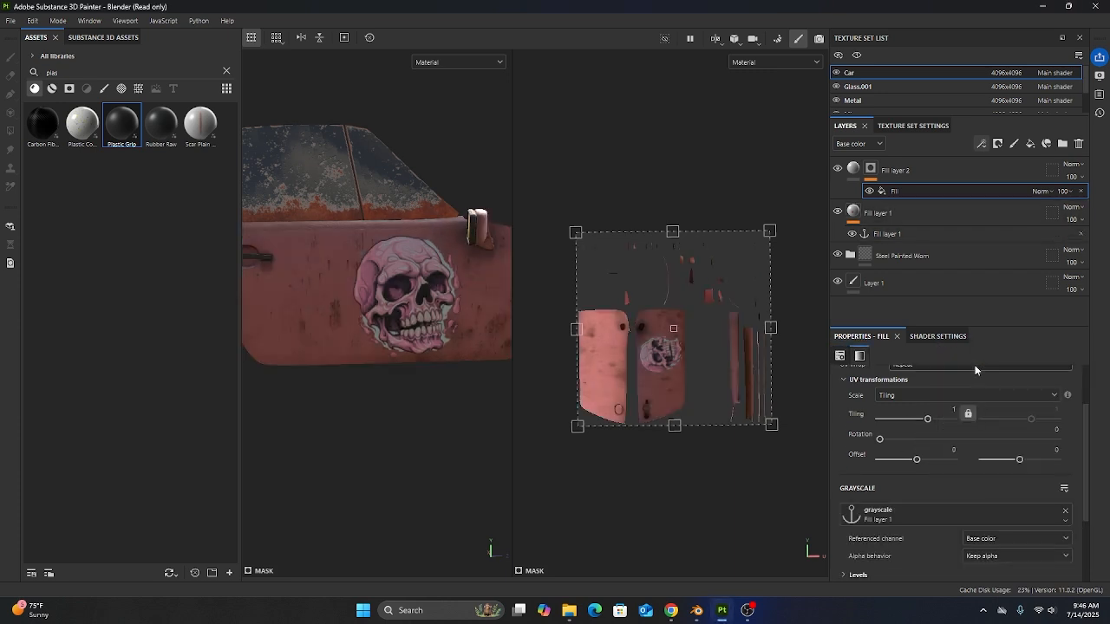
pyautogui.scroll(5, 381, 327)
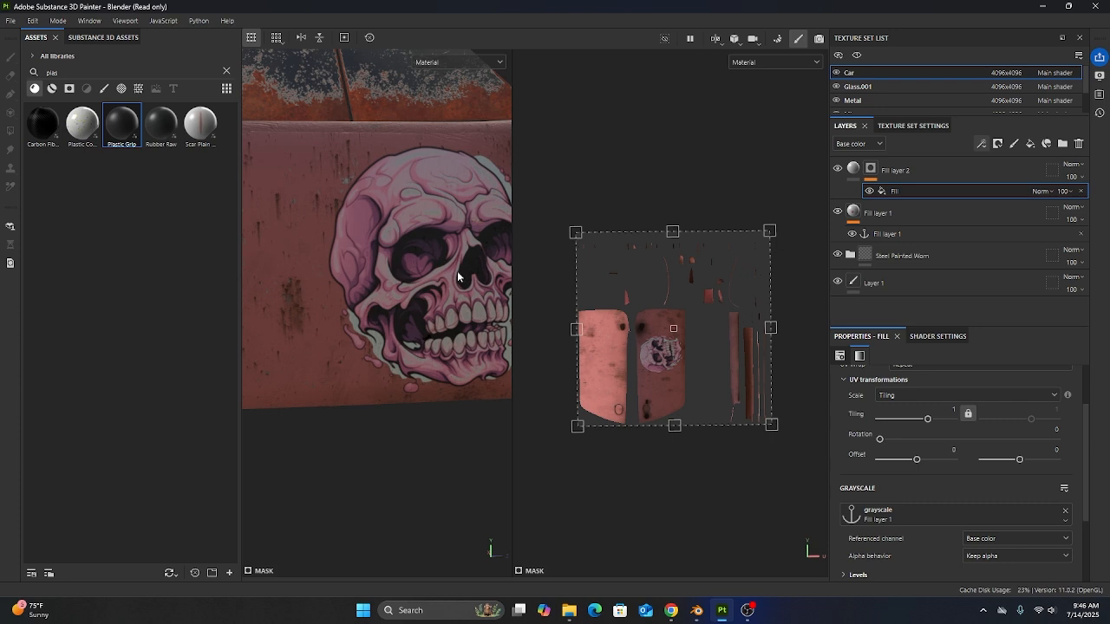
# Set the alpha behavior of Fill layer 2's mask fill to Extract alpha and check the masked shape on the door
pyautogui.keyDown('alt'); pyautogui.moveTo(461, 277); pyautogui.dragTo(407, 319); pyautogui.keyUp('alt')
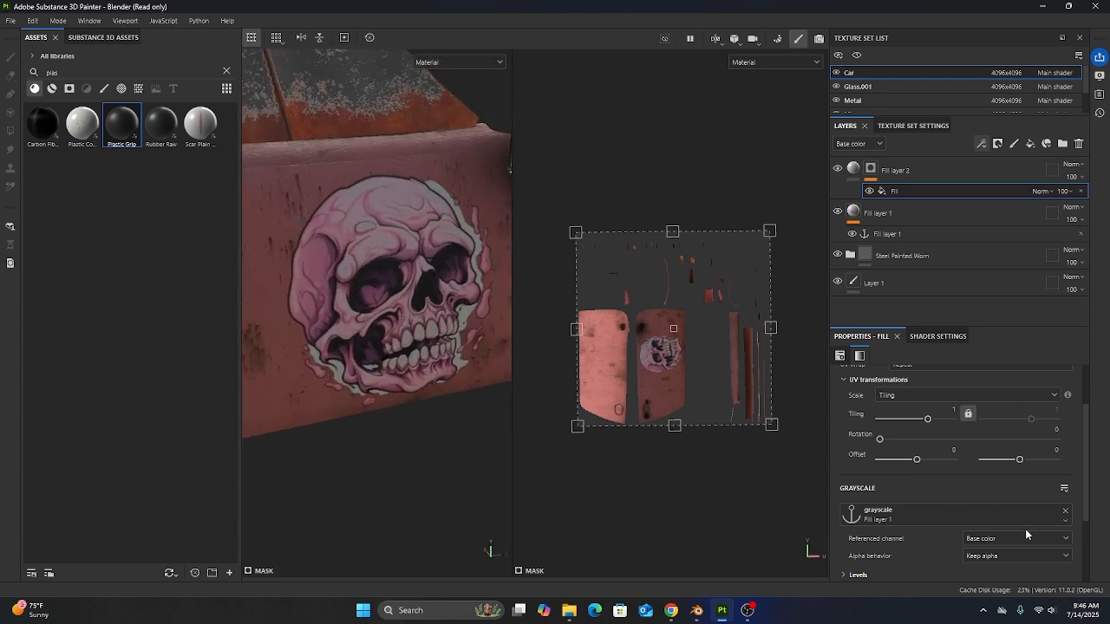
pyautogui.scroll(-1, 930, 546)
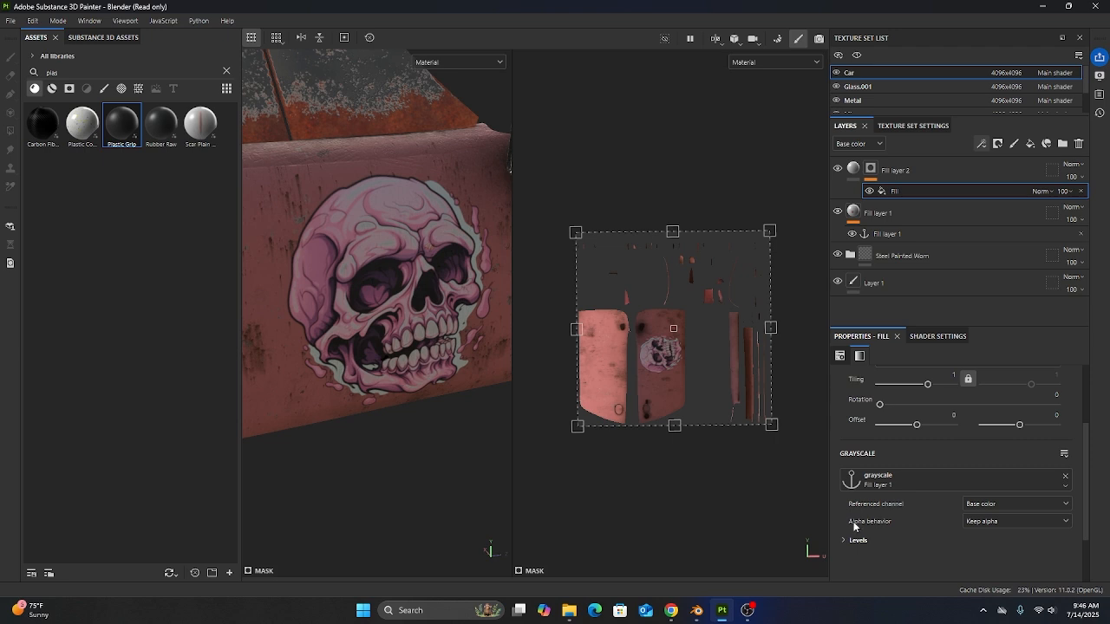
pyautogui.click(994, 523)
pyautogui.click(999, 547)
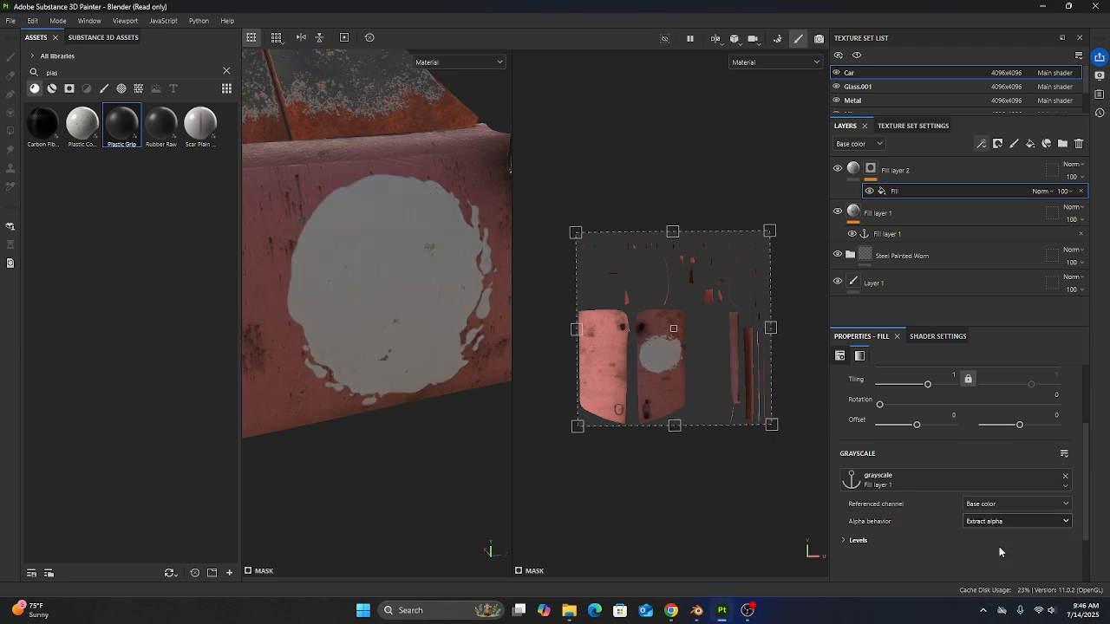
pyautogui.keyDown('alt'); pyautogui.moveTo(396, 291); pyautogui.dragTo(437, 264); pyautogui.keyUp('alt')
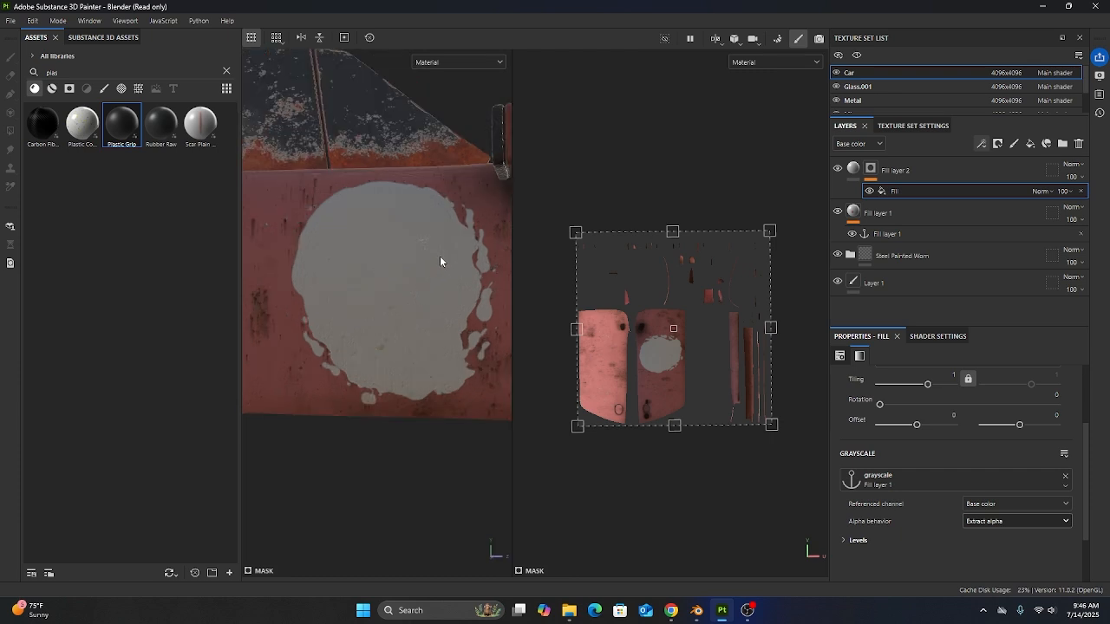
pyautogui.keyDown('alt'); pyautogui.moveTo(439, 257); pyautogui.dragTo(421, 283); pyautogui.keyUp('alt')
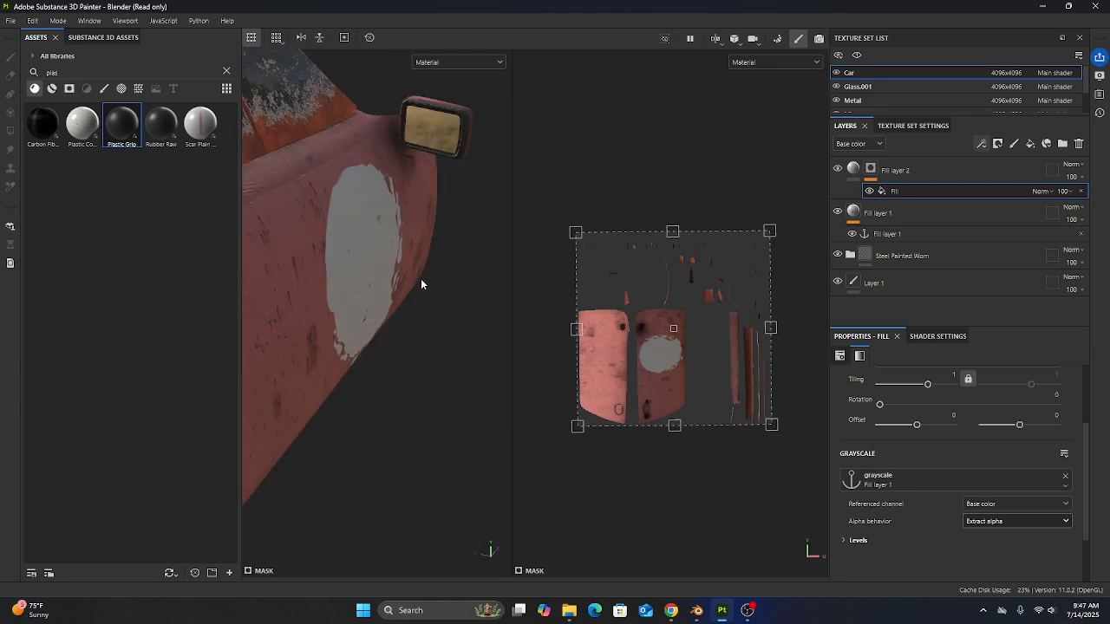
pyautogui.keyDown('alt'); pyautogui.moveTo(382, 302); pyautogui.dragTo(354, 290); pyautogui.keyUp('alt')
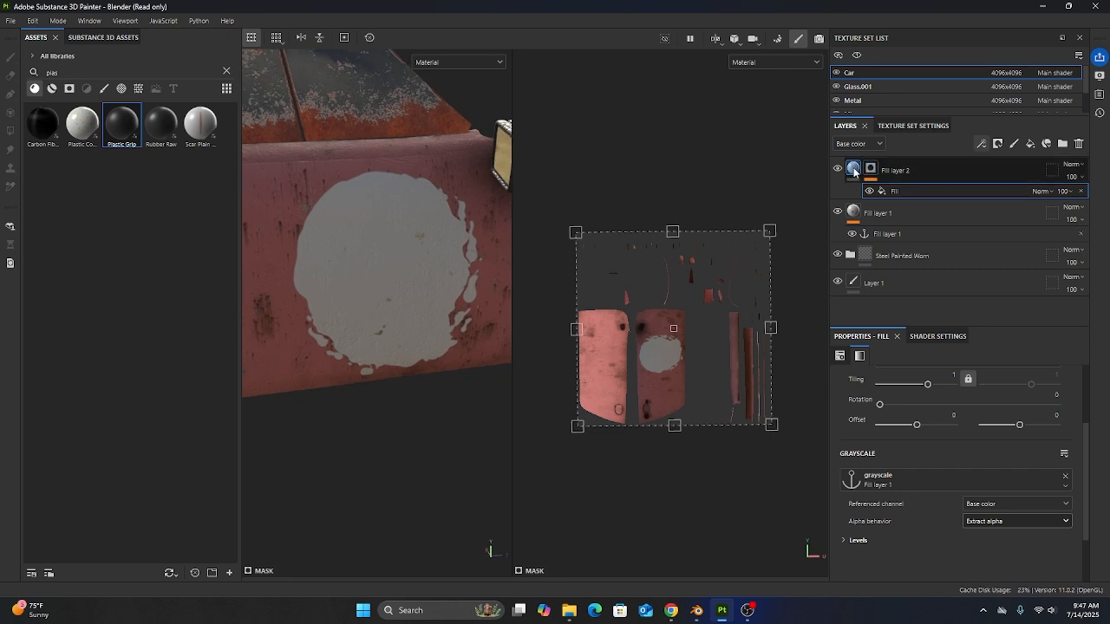
# Disable the base color channel of Fill layer 2, preview its mask, and inspect the skull on the door in material view
pyautogui.click(853, 171)
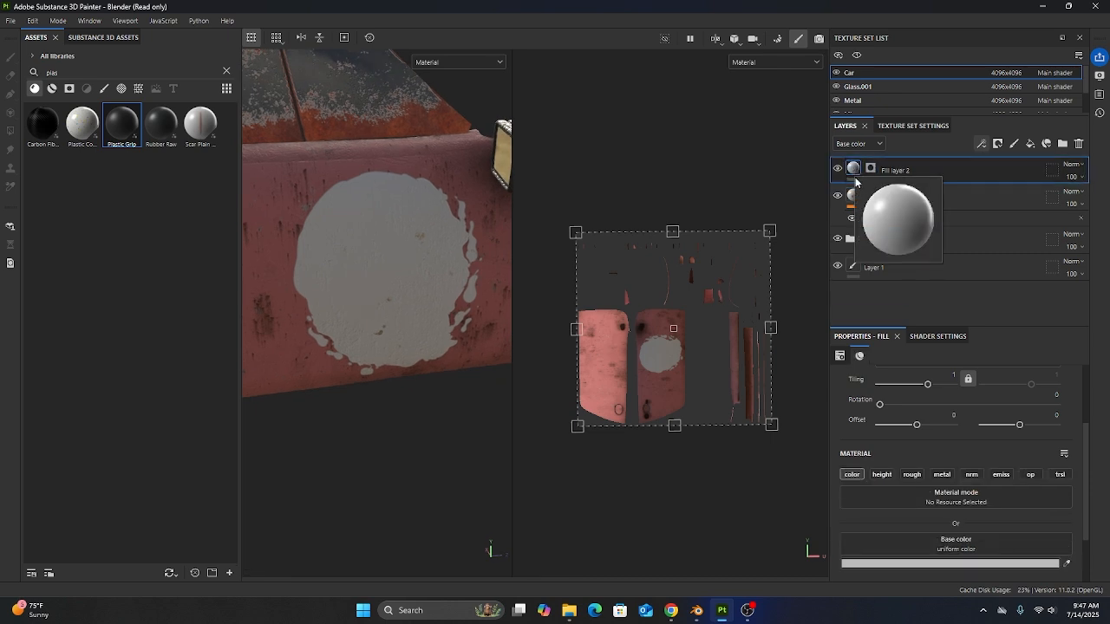
pyautogui.click(852, 476)
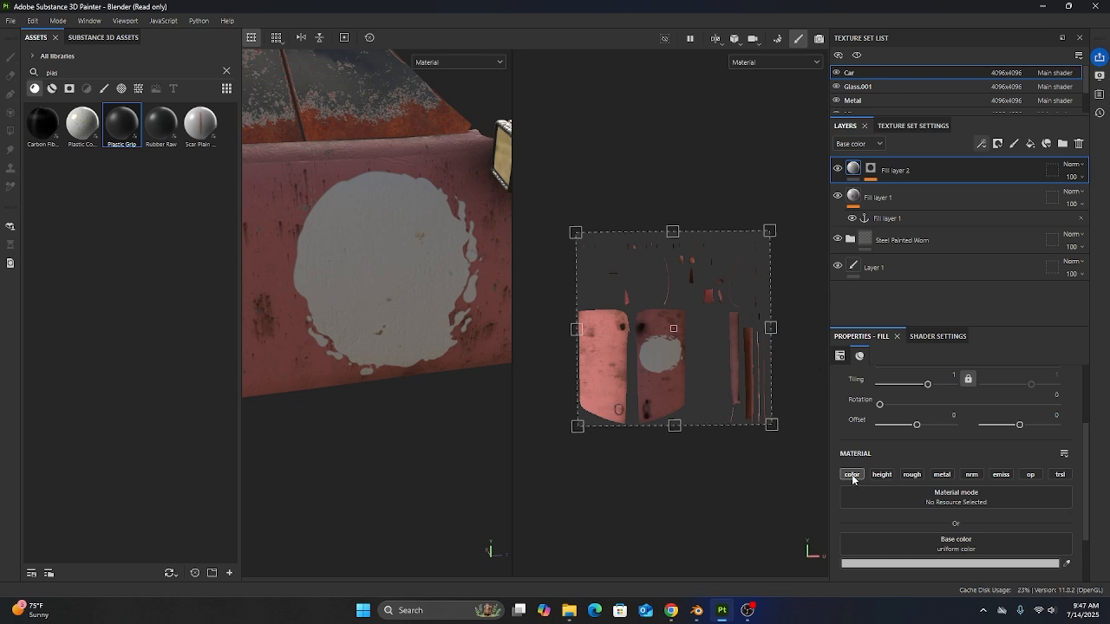
pyautogui.moveTo(401, 351)
pyautogui.keyDown('alt'); pyautogui.mouseDown()
pyautogui.moveTo(386, 317)
pyautogui.moveTo(461, 313)
pyautogui.moveTo(471, 379)
pyautogui.mouseUp(); pyautogui.keyUp('alt')
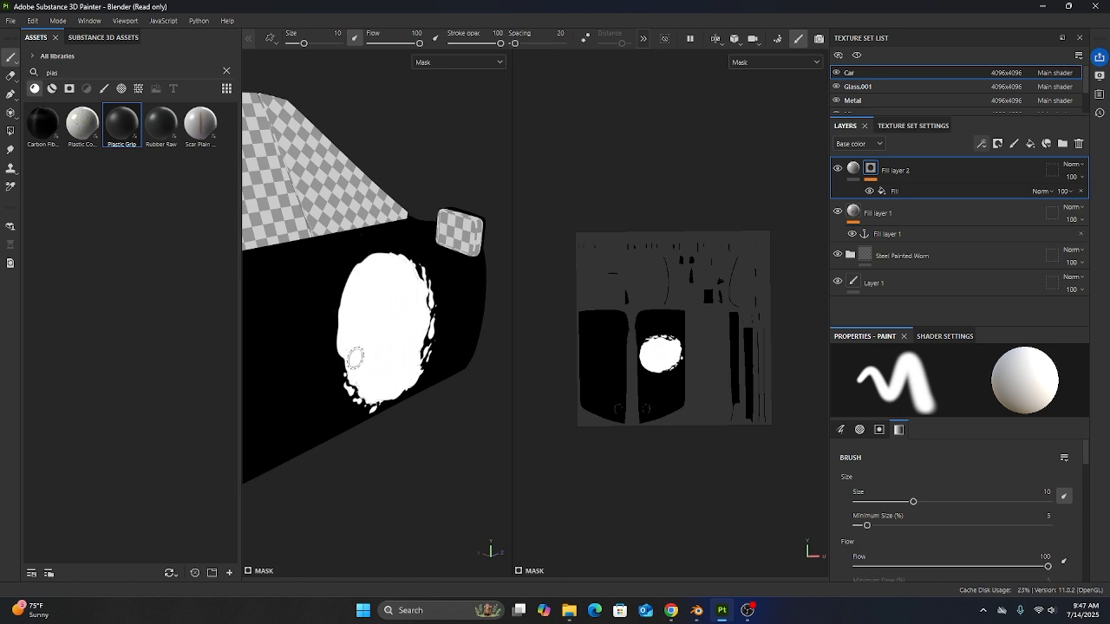
pyautogui.click(854, 169)
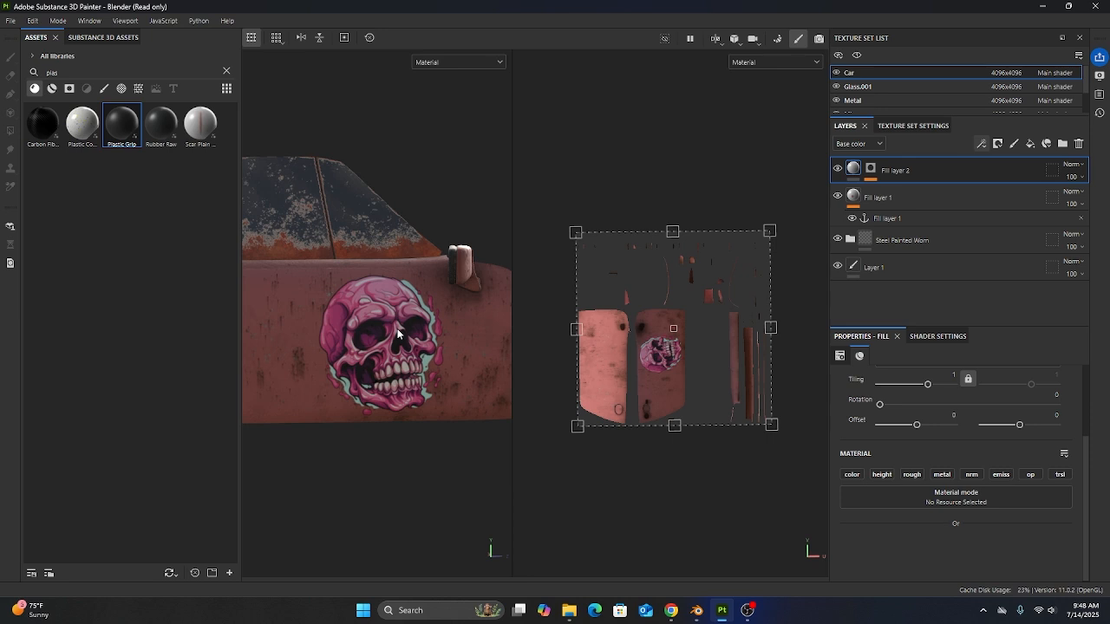
pyautogui.scroll(5, 402, 329)
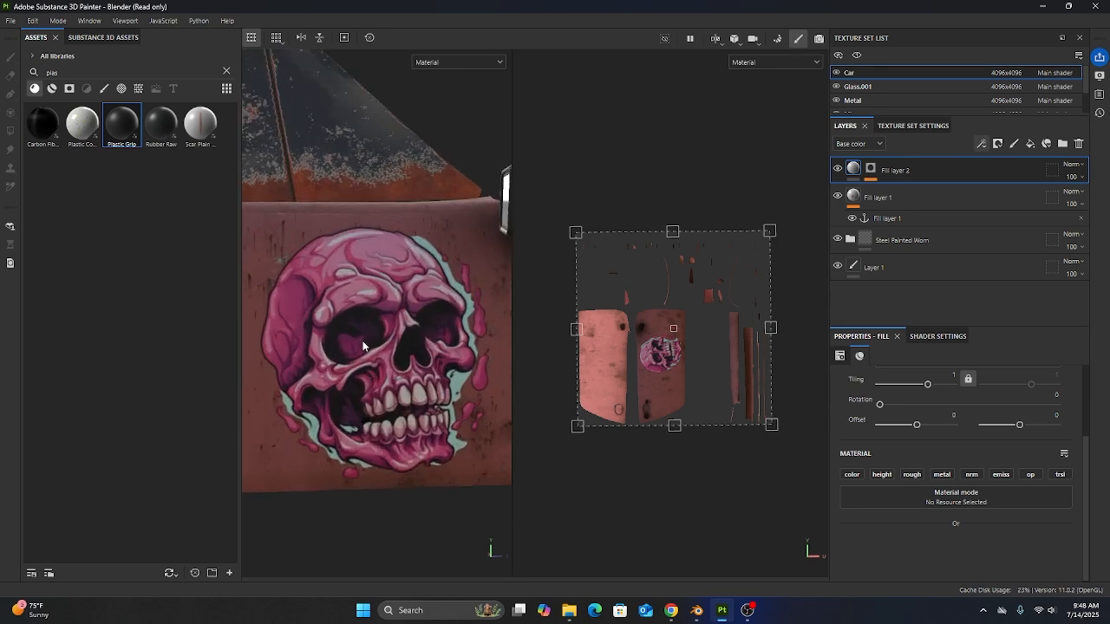
pyautogui.keyDown('alt'); pyautogui.moveTo(370, 331); pyautogui.dragTo(423, 399); pyautogui.keyUp('alt')
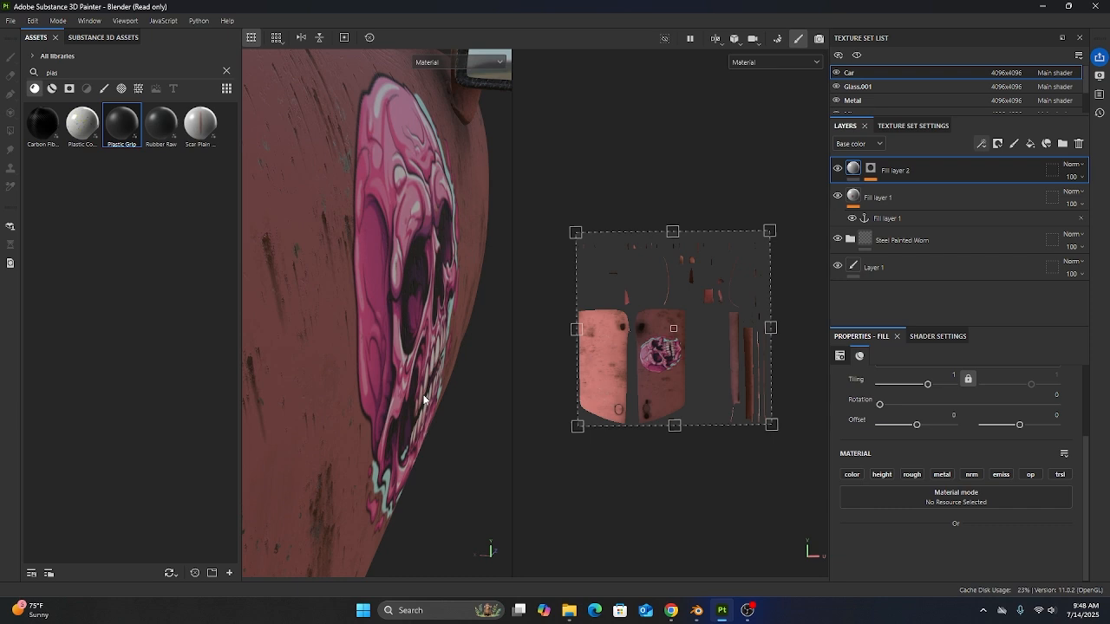
pyautogui.scroll(-6, 421, 408)
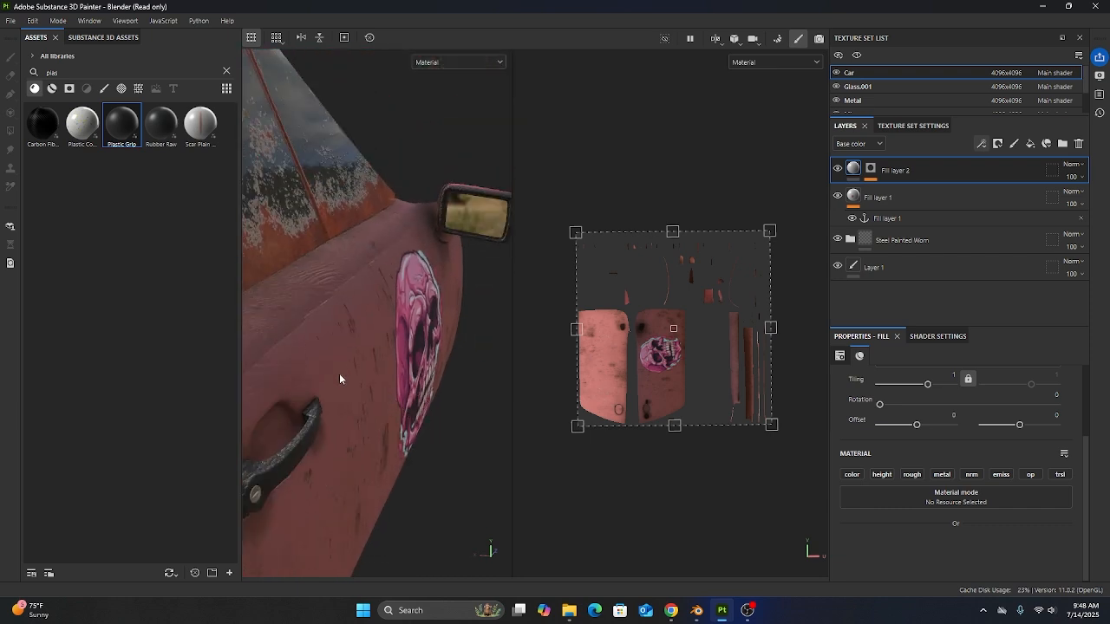
pyautogui.keyDown('alt'); pyautogui.moveTo(339, 379); pyautogui.dragTo(358, 358); pyautogui.keyUp('alt')
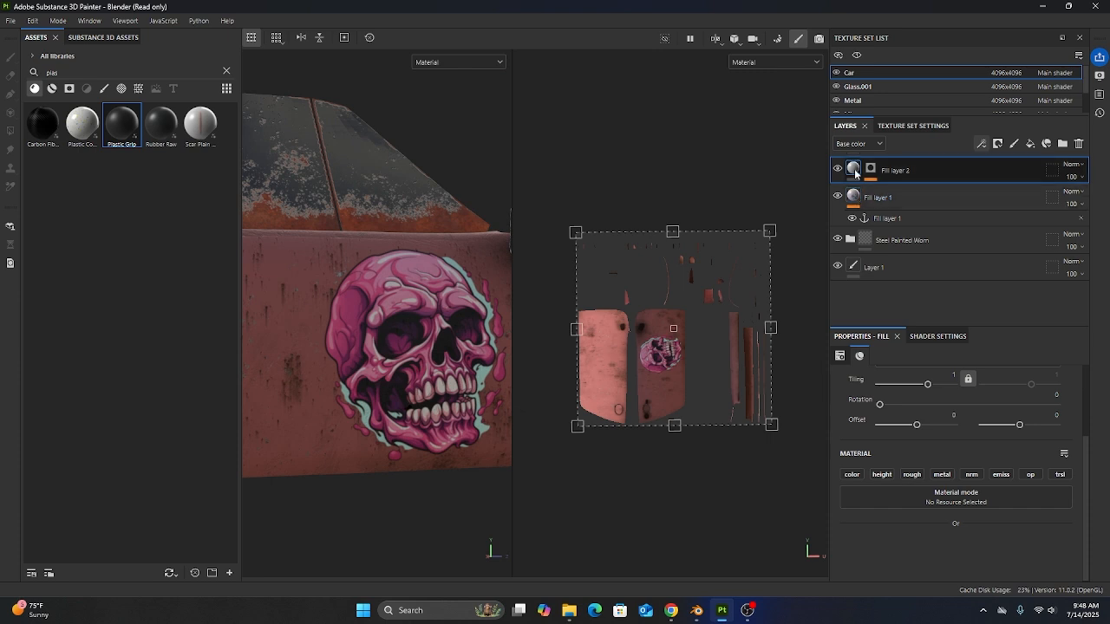
# Enable only the height channel on Fill layer 2 and set its height to 1
pyautogui.scroll(3, 902, 472)
pyautogui.scroll(-3, 893, 451)
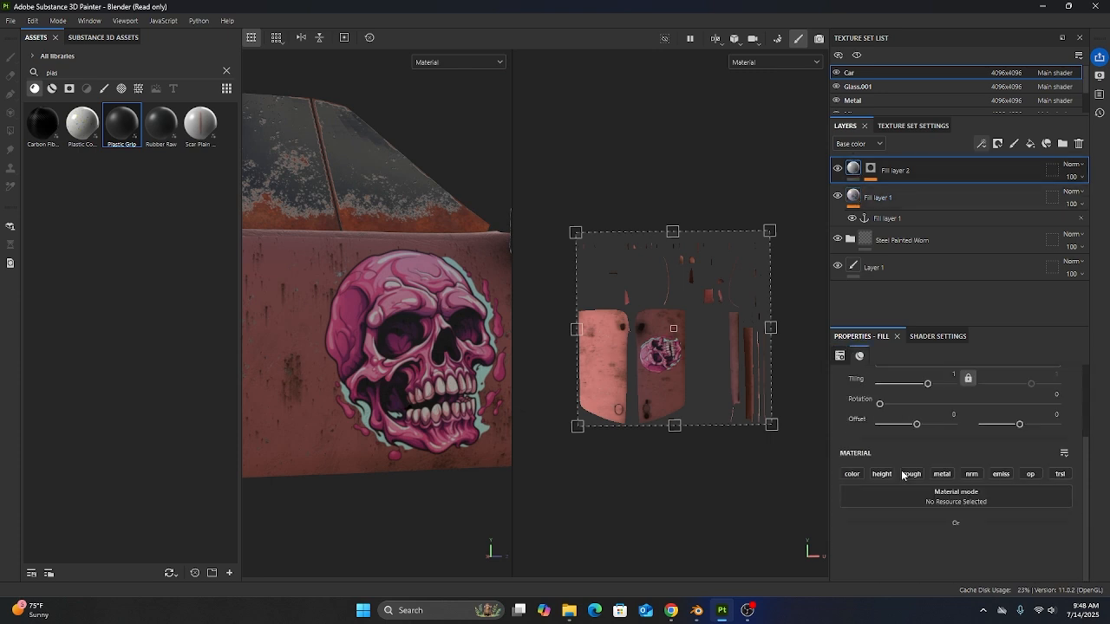
pyautogui.scroll(3, 879, 411)
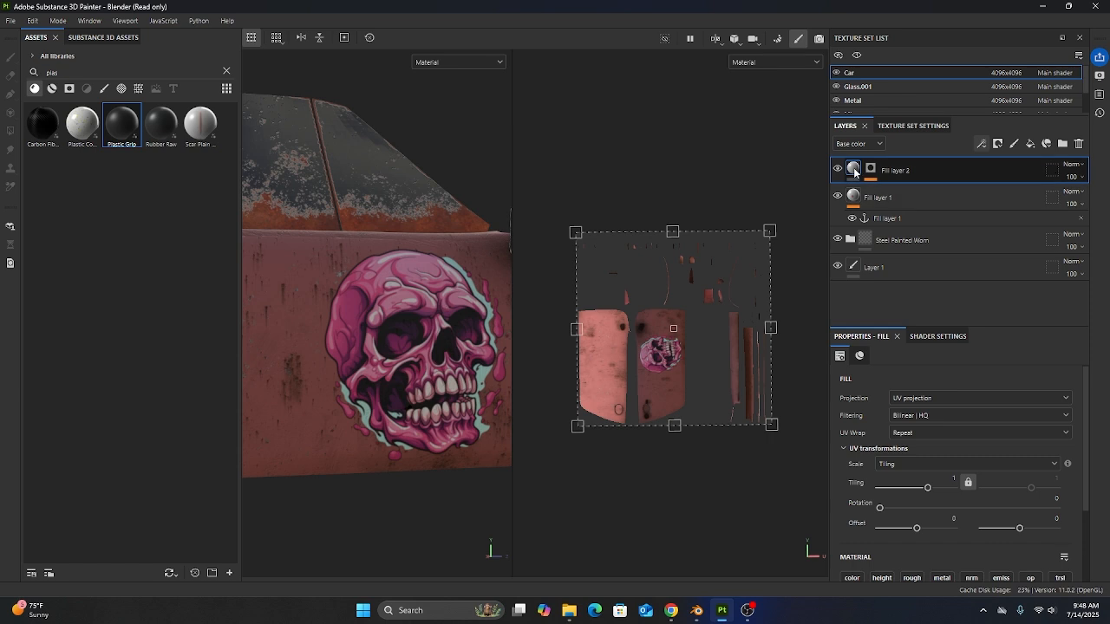
pyautogui.scroll(-2, 876, 436)
pyautogui.scroll(-4, 876, 435)
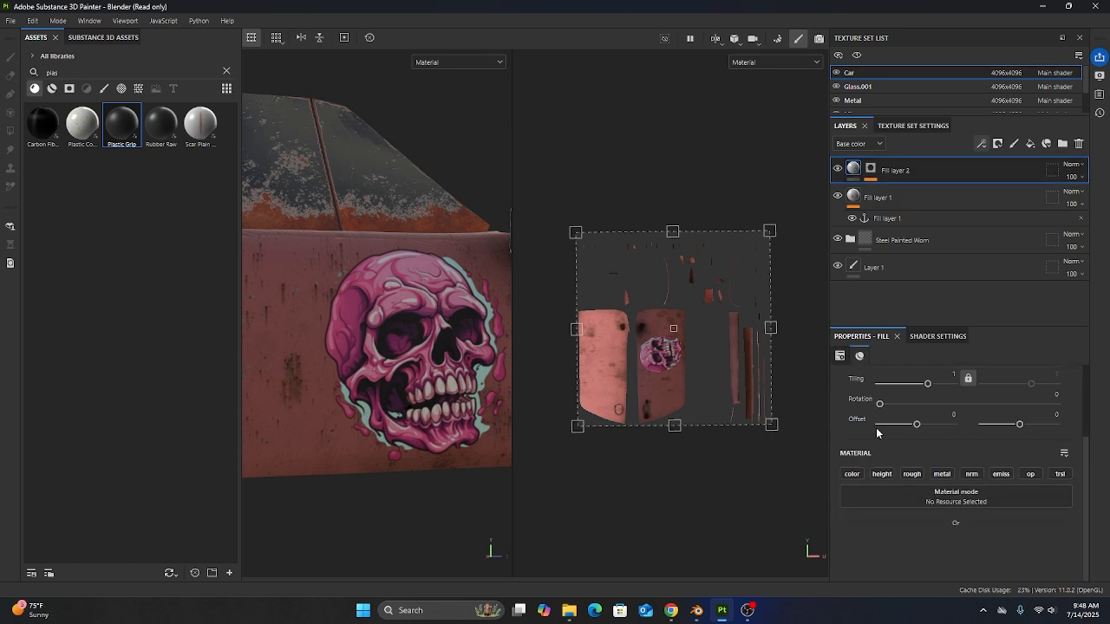
pyautogui.click(886, 475)
pyautogui.scroll(-3, 959, 508)
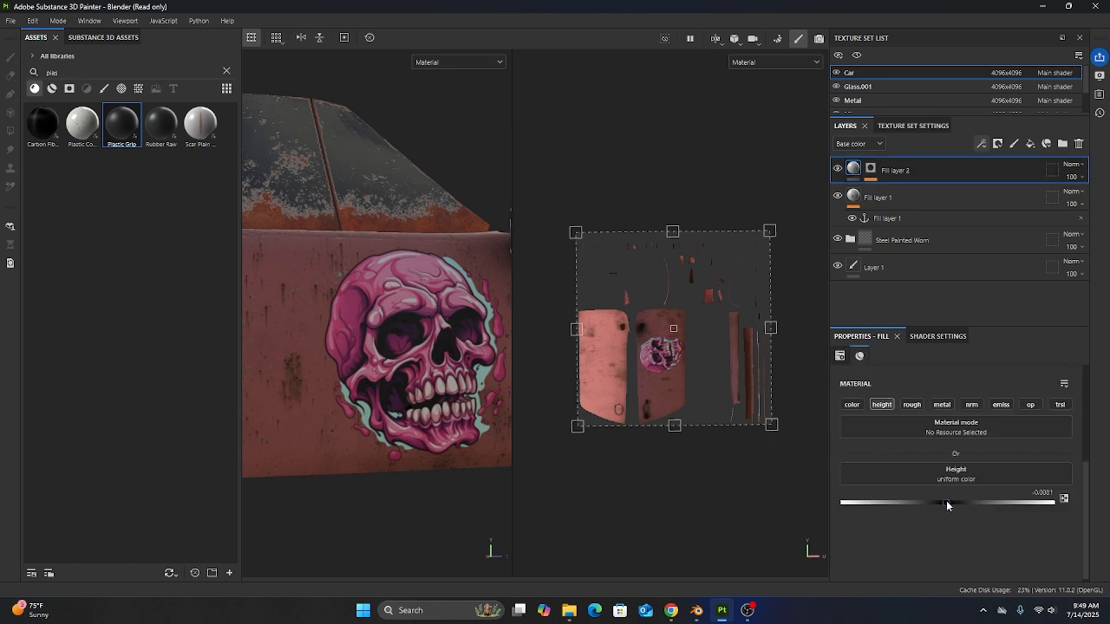
pyautogui.moveTo(946, 501); pyautogui.dragTo(1057, 503)
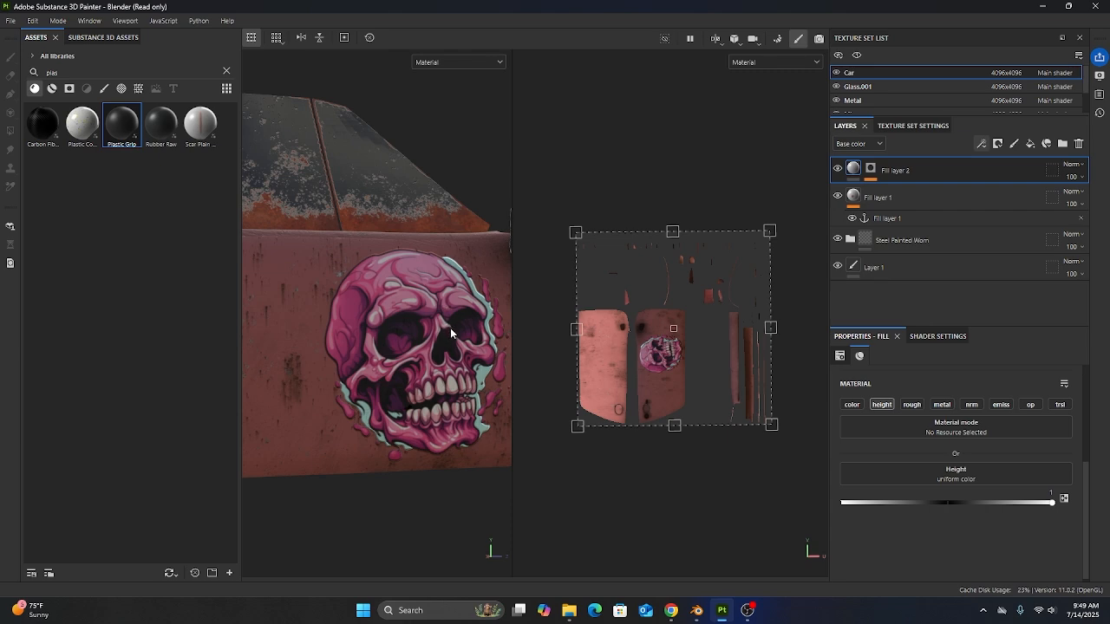
pyautogui.keyDown('alt'); pyautogui.moveTo(450, 328); pyautogui.dragTo(408, 309); pyautogui.keyUp('alt')
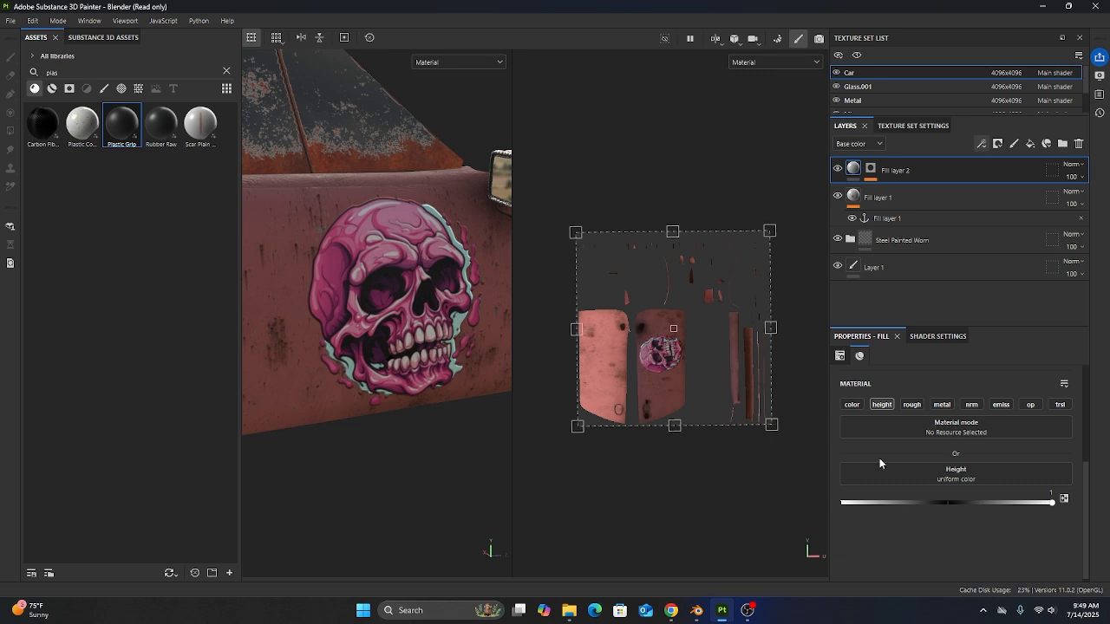
# Enable the roughness channel on Fill layer 2 and set its roughness to 0
pyautogui.click(912, 404)
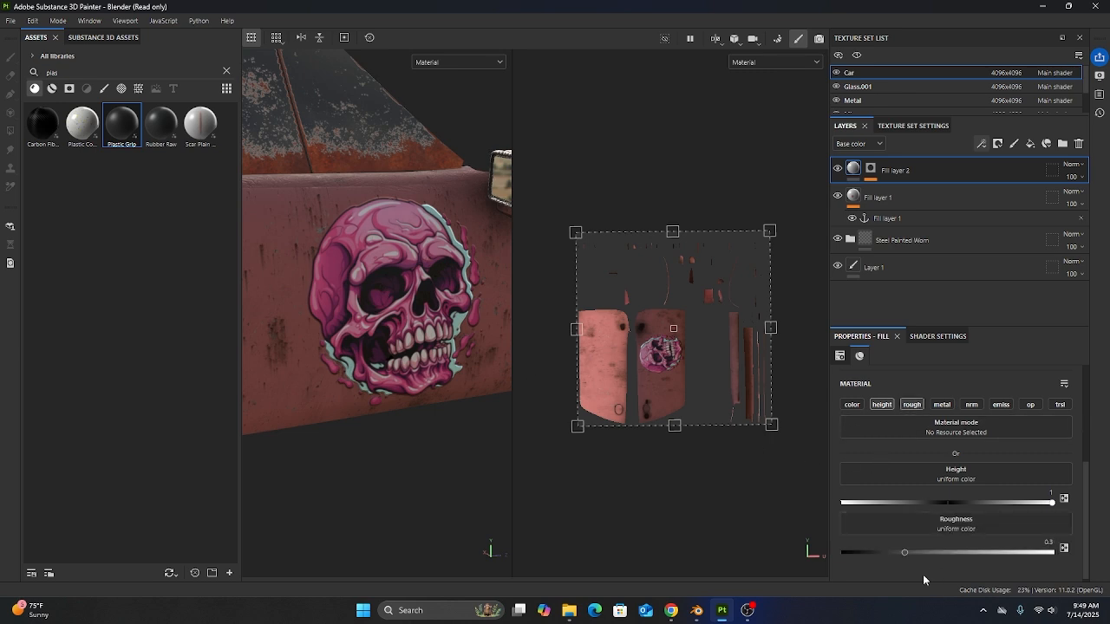
pyautogui.moveTo(907, 551); pyautogui.dragTo(748, 550)
pyautogui.scroll(5, 388, 301)
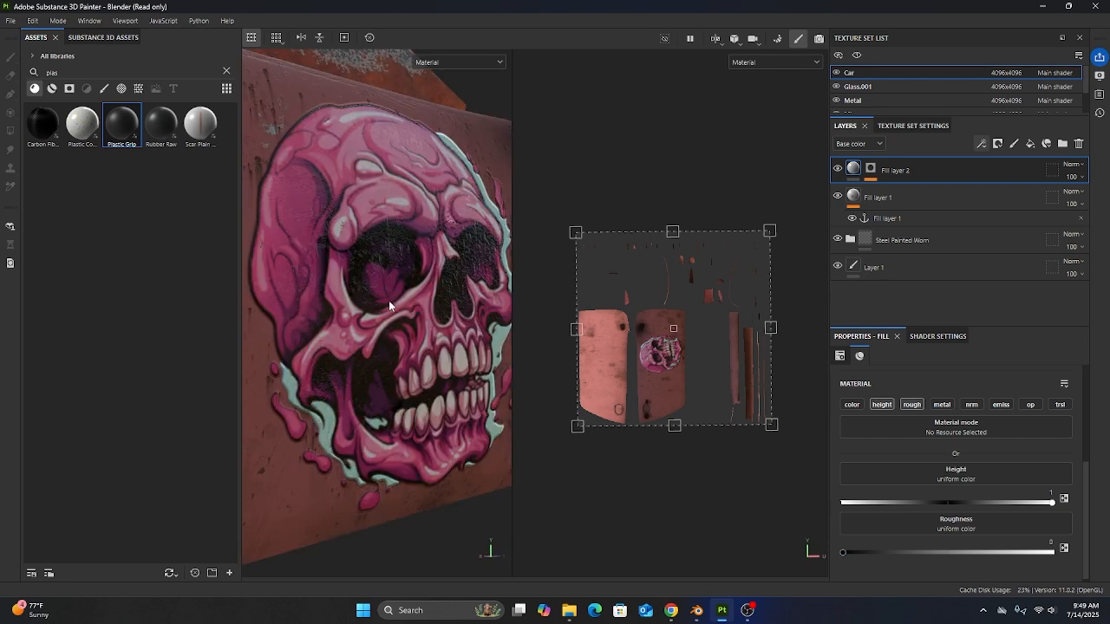
pyautogui.moveTo(384, 306)
pyautogui.keyDown('alt'); pyautogui.mouseDown()
pyautogui.moveTo(376, 309)
pyautogui.moveTo(415, 376)
pyautogui.moveTo(384, 359)
pyautogui.moveTo(422, 345)
pyautogui.moveTo(361, 332)
pyautogui.moveTo(373, 330)
pyautogui.mouseUp(); pyautogui.keyUp('alt')
# Display the mask of Fill layer 2 and add a Mask Builder - Legacy generator above its fill
pyautogui.click(871, 170)
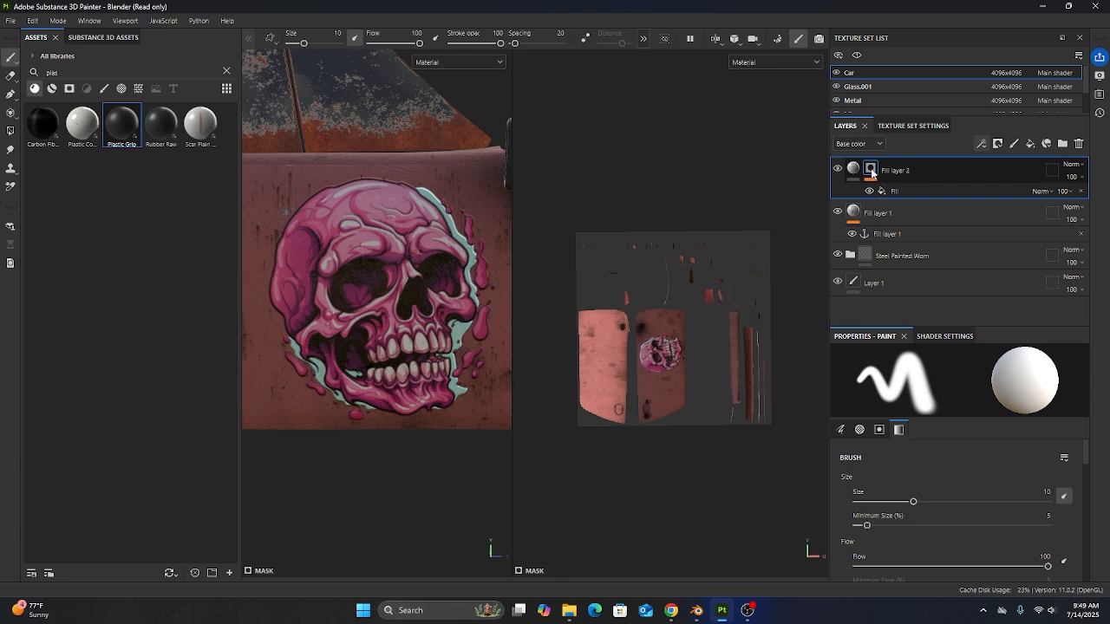
pyautogui.keyDown('alt'); pyautogui.click(872, 170); pyautogui.keyUp('alt')
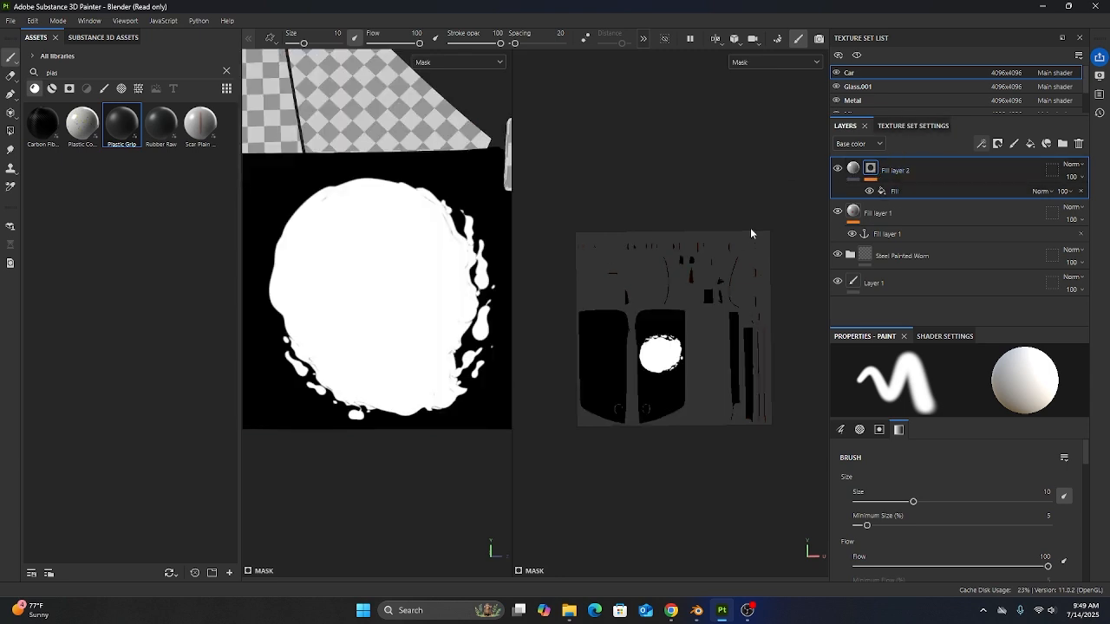
pyautogui.hotkey('ctrl', 'z')
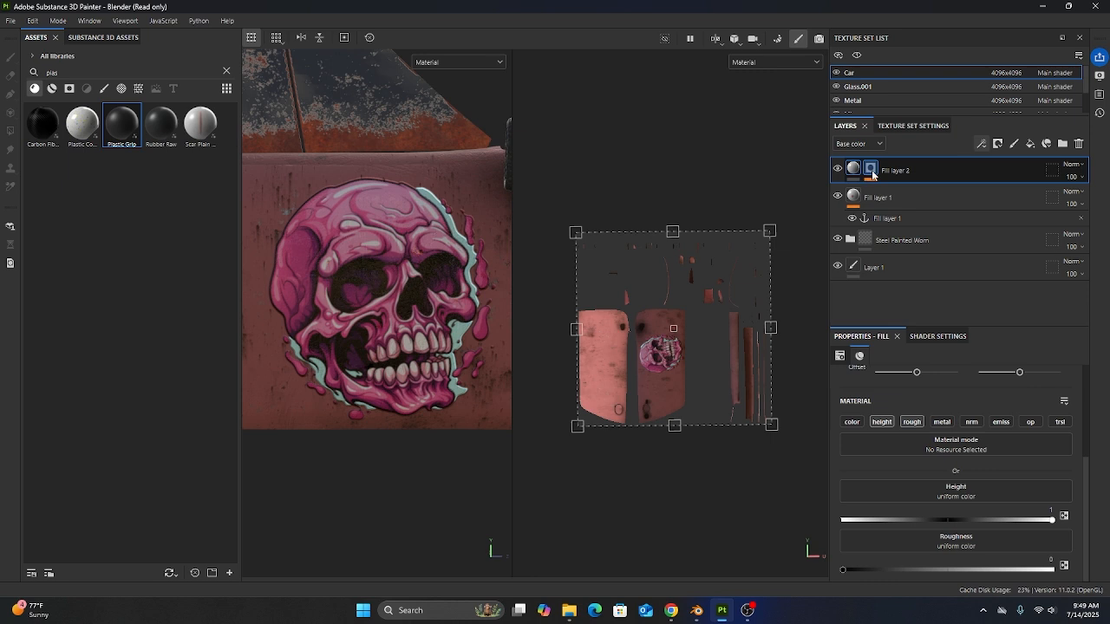
pyautogui.hotkey('ctrl', 'y')
pyautogui.click(982, 144)
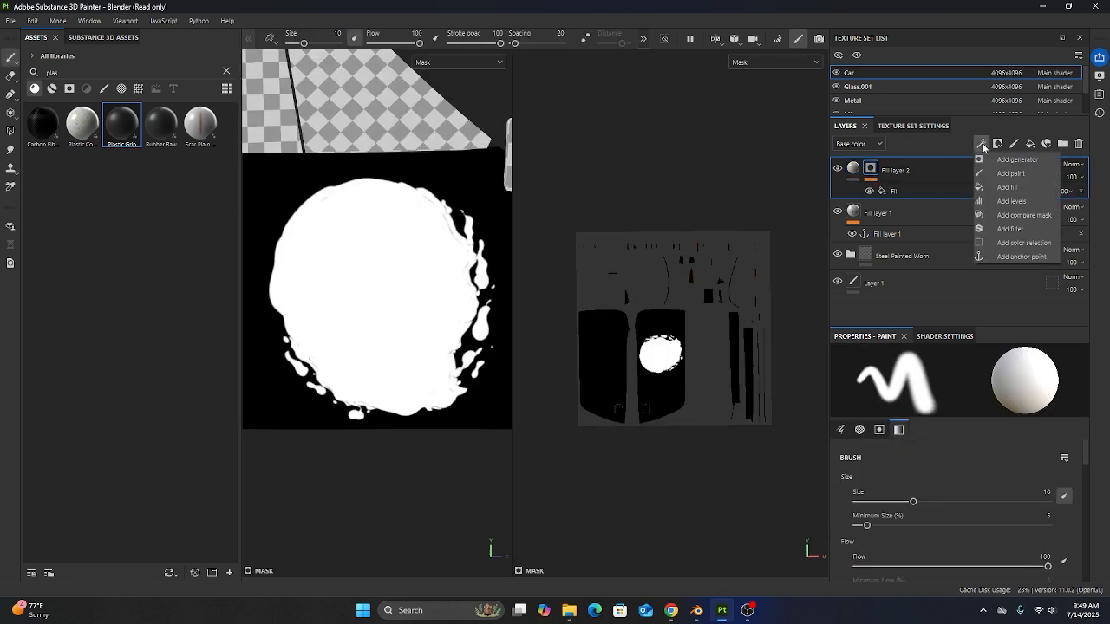
pyautogui.click(1017, 159)
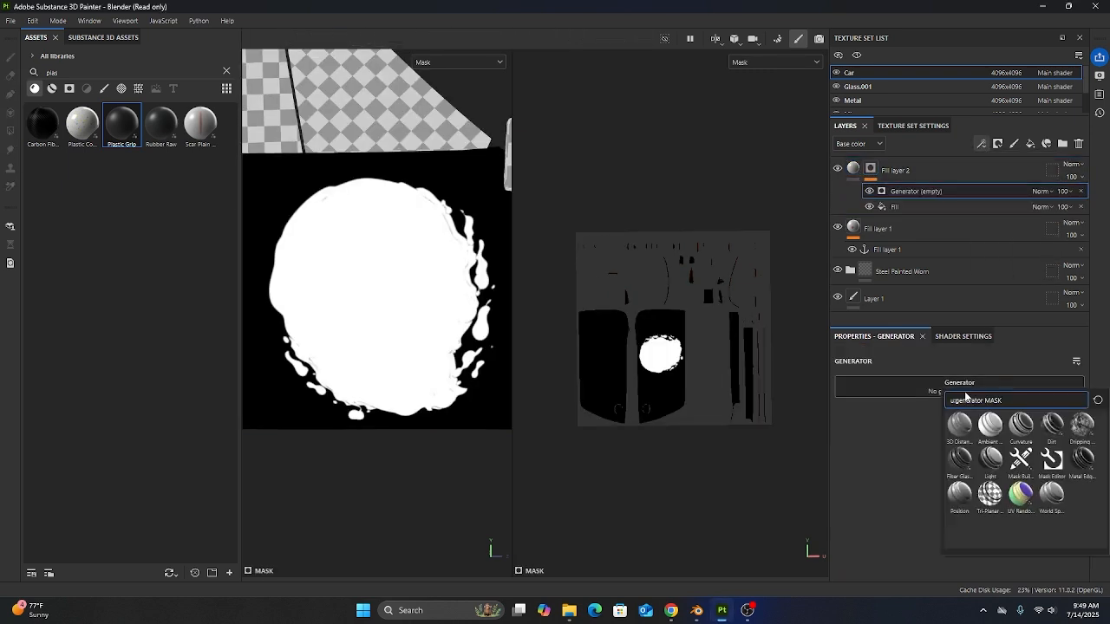
pyautogui.click(1023, 460)
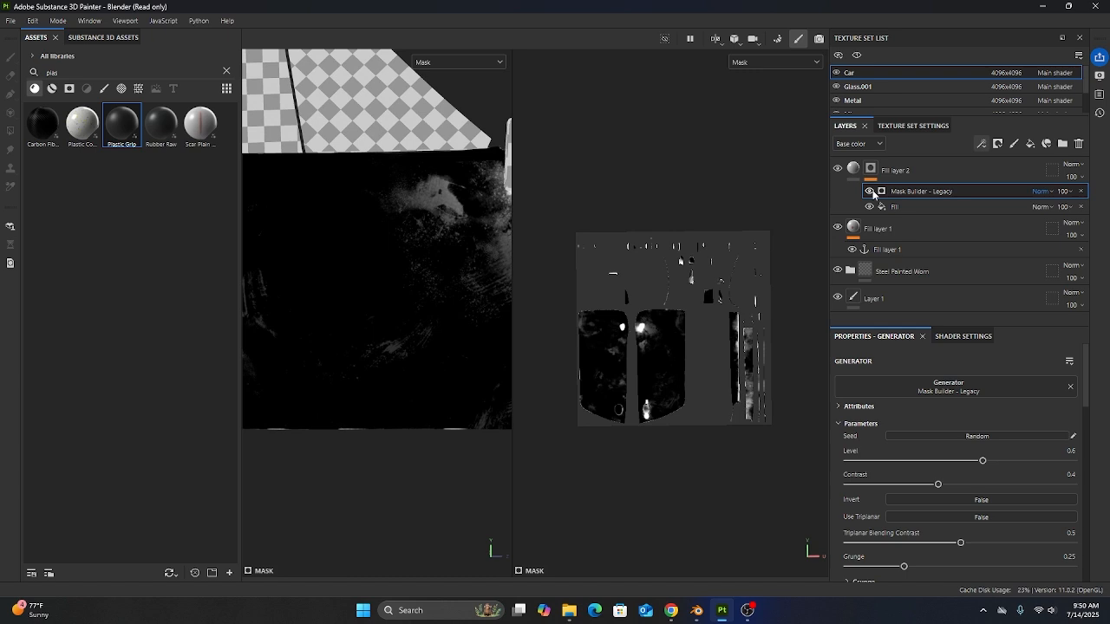
# Set the Mask Builder generator's blend mode to Multiply, raise its level to 0.97, and return to the material view
pyautogui.click(1042, 192)
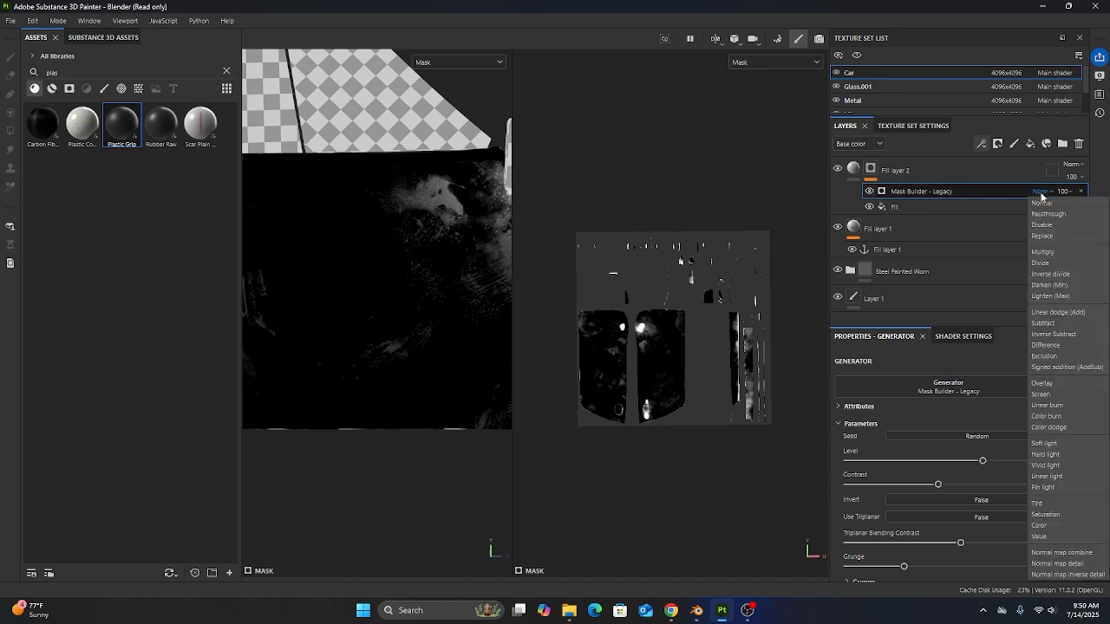
pyautogui.click(1052, 251)
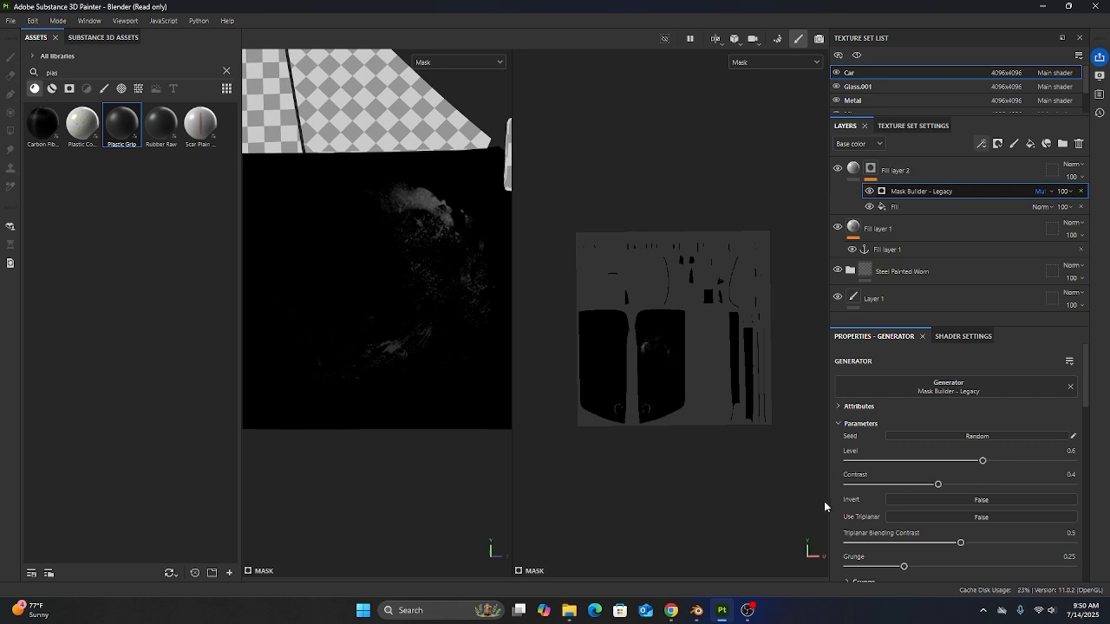
pyautogui.moveTo(982, 460); pyautogui.dragTo(1066, 467)
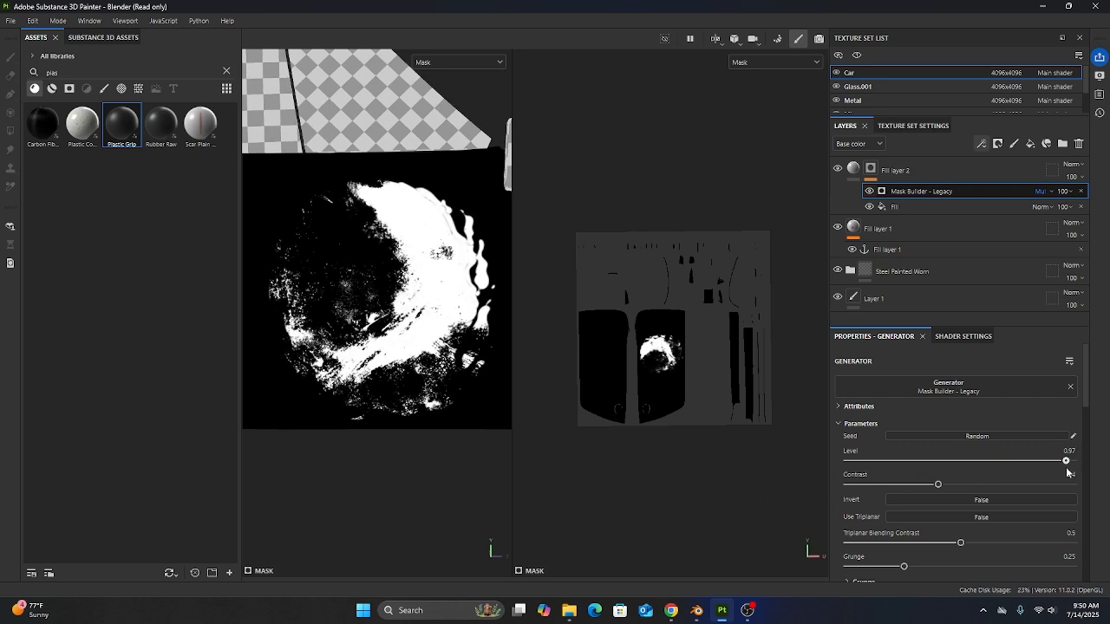
pyautogui.click(857, 170)
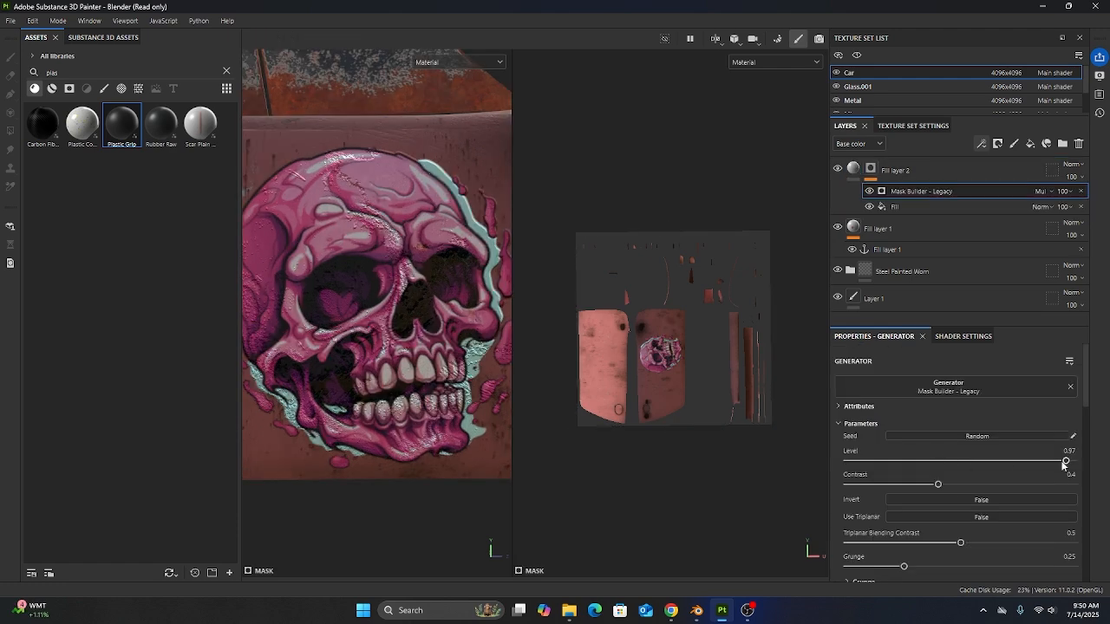
# Set the Mask Builder level to 0.96 and contrast to 0.9, and inspect the wear on the skull decal up close
pyautogui.moveTo(1064, 465); pyautogui.dragTo(1075, 460)
pyautogui.moveTo(938, 484)
pyautogui.mouseDown()
pyautogui.moveTo(848, 485)
pyautogui.moveTo(1049, 483)
pyautogui.moveTo(1015, 460)
pyautogui.moveTo(1097, 458)
pyautogui.moveTo(1064, 460)
pyautogui.mouseUp()
pyautogui.scroll(2, 354, 187)
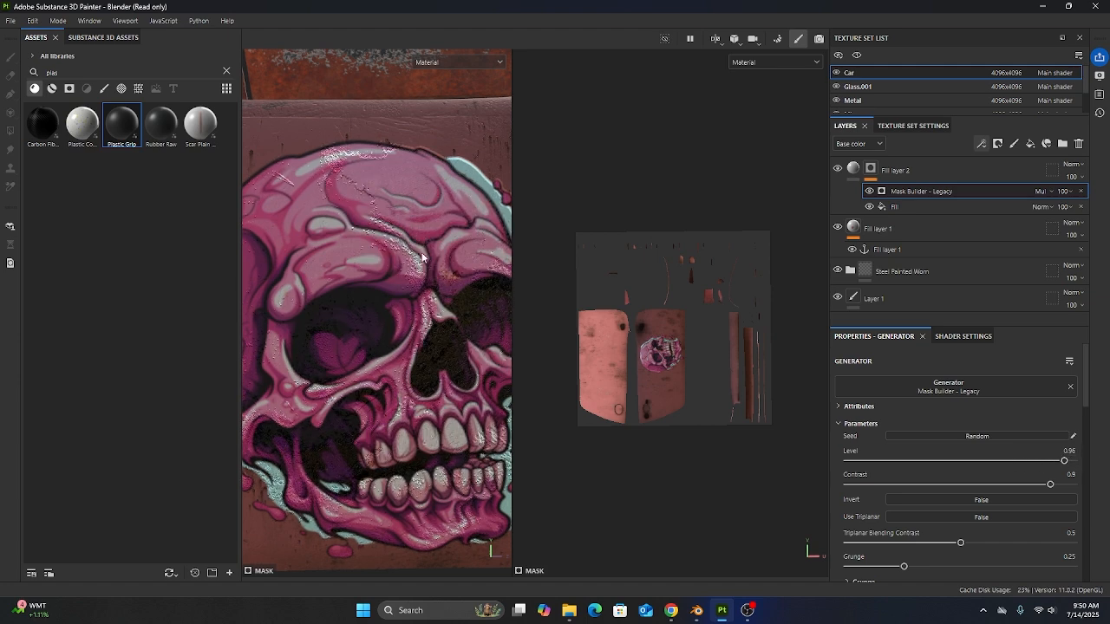
pyautogui.moveTo(462, 241)
pyautogui.keyDown('alt'); pyautogui.mouseDown()
pyautogui.moveTo(495, 235)
pyautogui.moveTo(462, 263)
pyautogui.mouseUp(); pyautogui.keyUp('alt')
pyautogui.scroll(5, 446, 229)
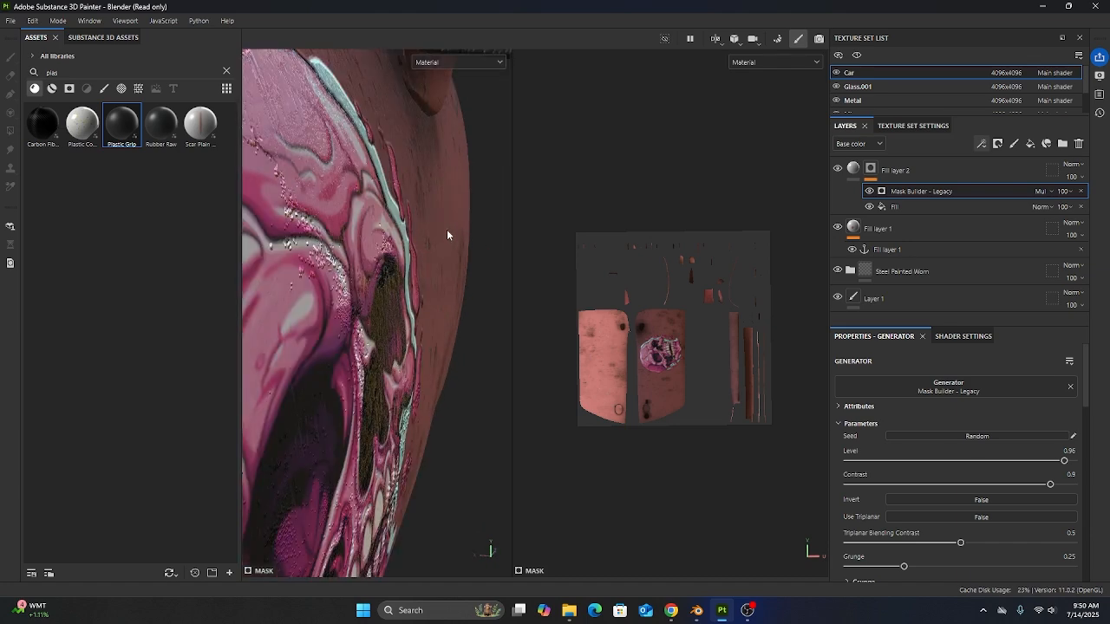
pyautogui.scroll(-3, 461, 284)
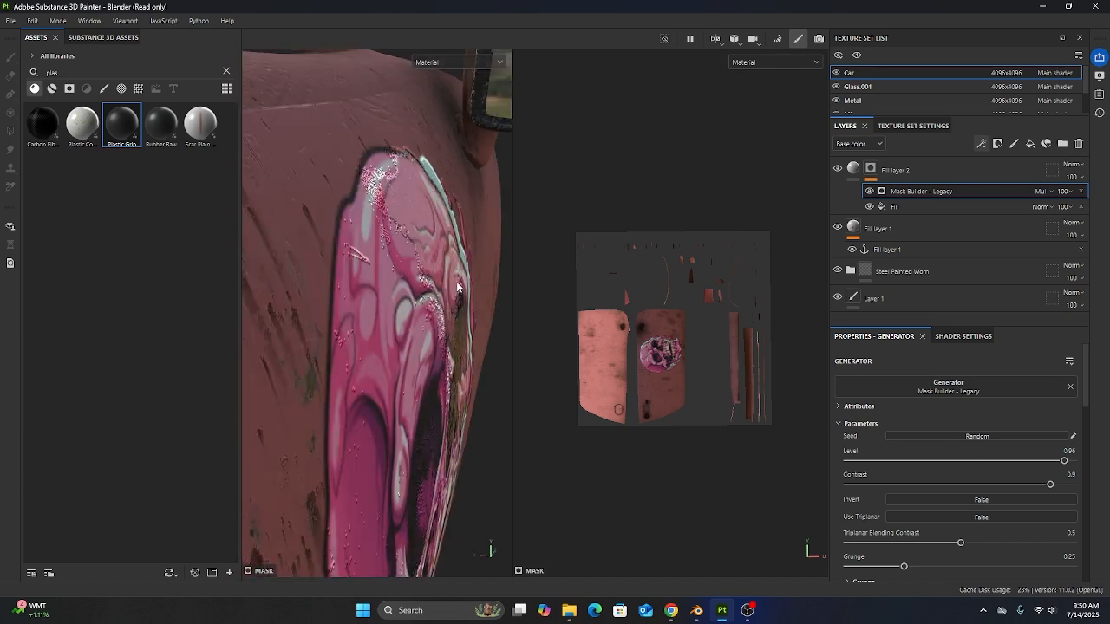
# Inspect the skull decal's wear up close and compare the door with Fill layer 1 hidden and shown
pyautogui.keyDown('alt'); pyautogui.moveTo(456, 285); pyautogui.dragTo(484, 277); pyautogui.keyUp('alt')
pyautogui.keyDown('alt'); pyautogui.moveTo(436, 298); pyautogui.dragTo(408, 282); pyautogui.keyUp('alt')
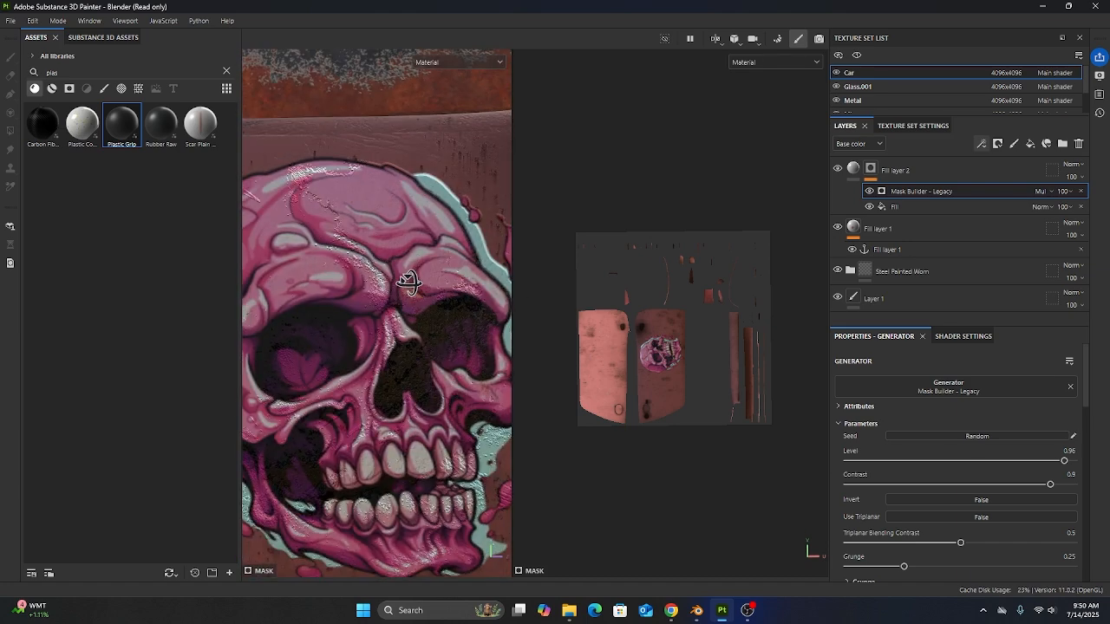
pyautogui.click(837, 228)
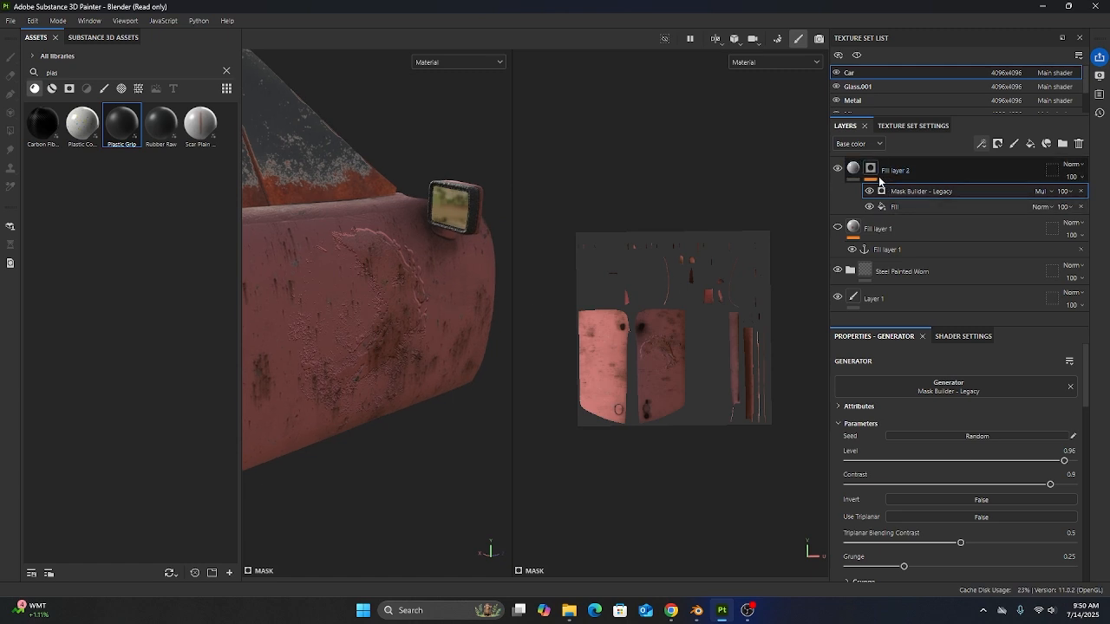
pyautogui.click(838, 228)
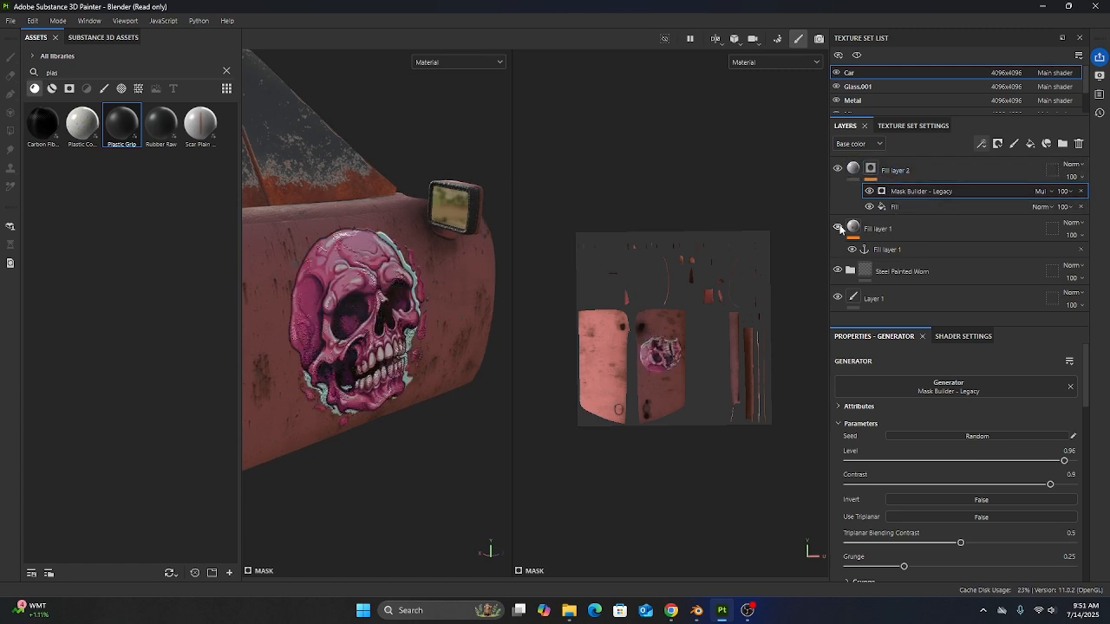
# Enable the color channel on Fill layer 2 and assign the Fill layer 1 anchor point as its base color
pyautogui.click(850, 171)
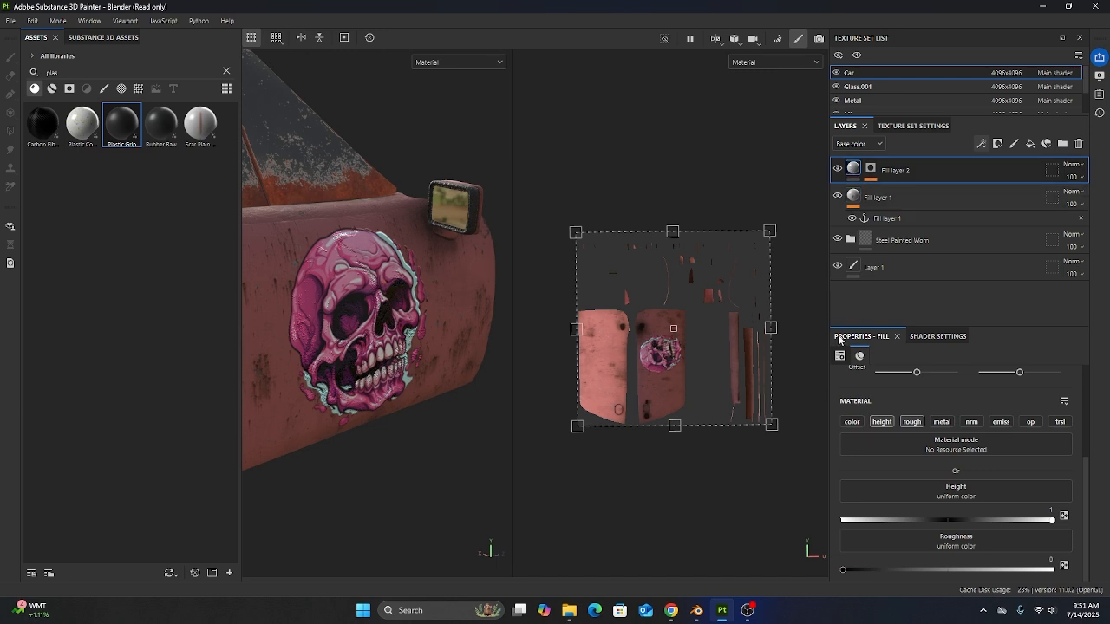
pyautogui.click(852, 422)
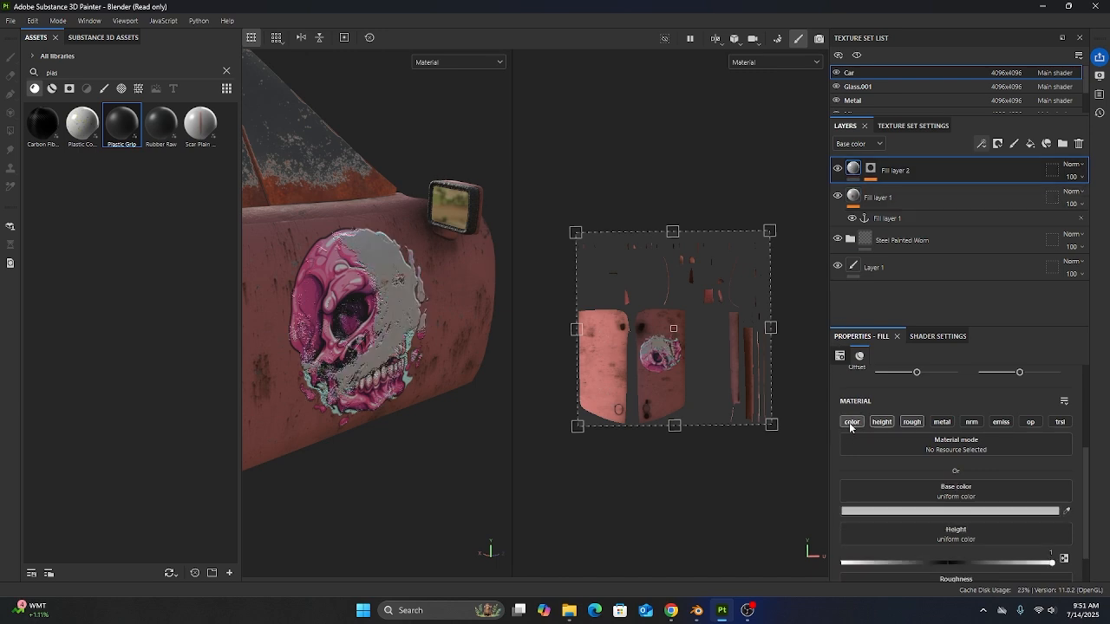
pyautogui.scroll(-1, 945, 447)
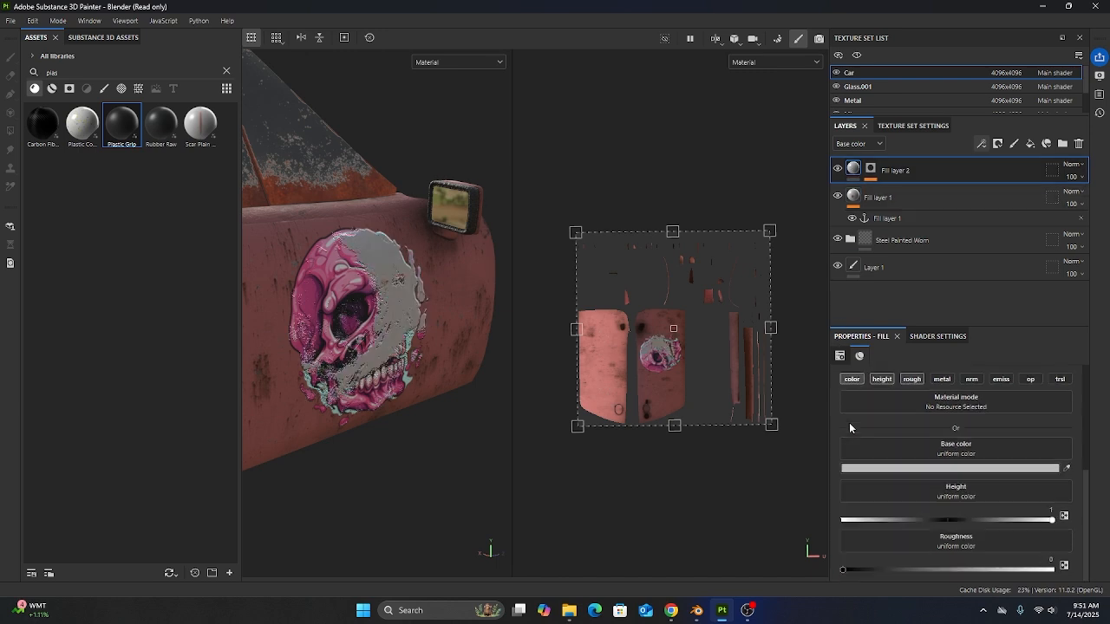
pyautogui.click(960, 457)
pyautogui.click(1030, 284)
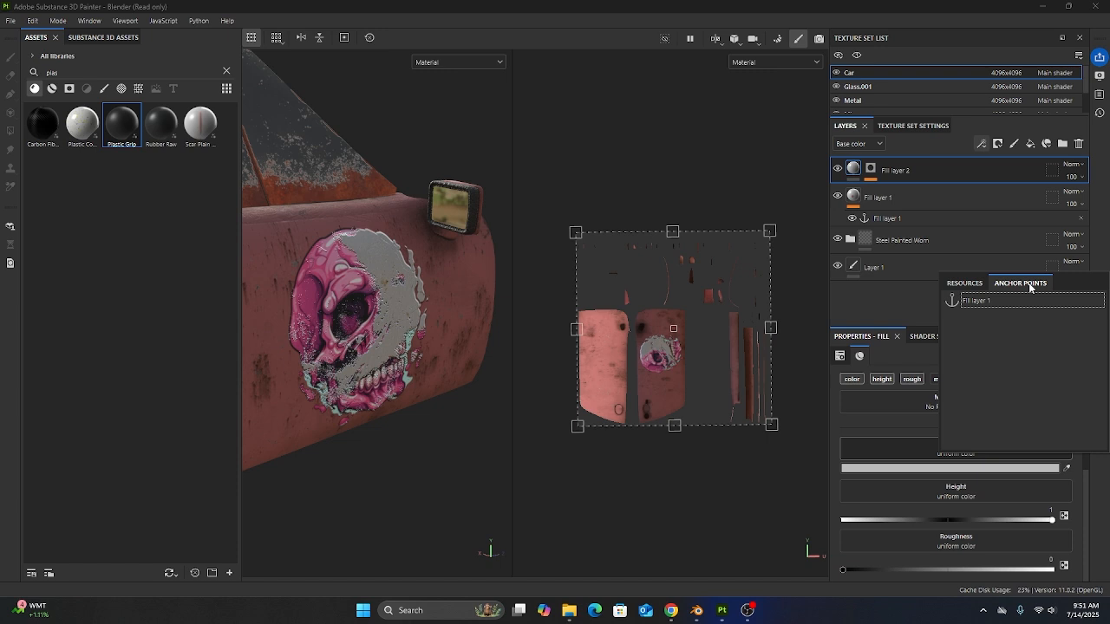
pyautogui.click(975, 301)
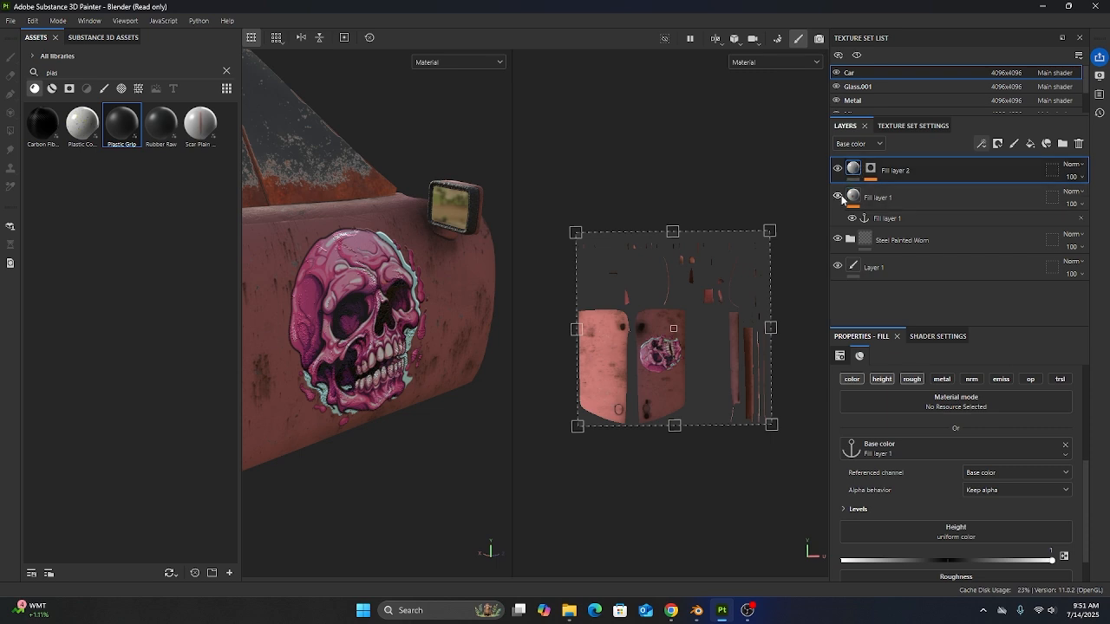
# Hide Fill layer 1 and inspect the masked skull of Fill layer 2 on the door
pyautogui.scroll(3, 341, 430)
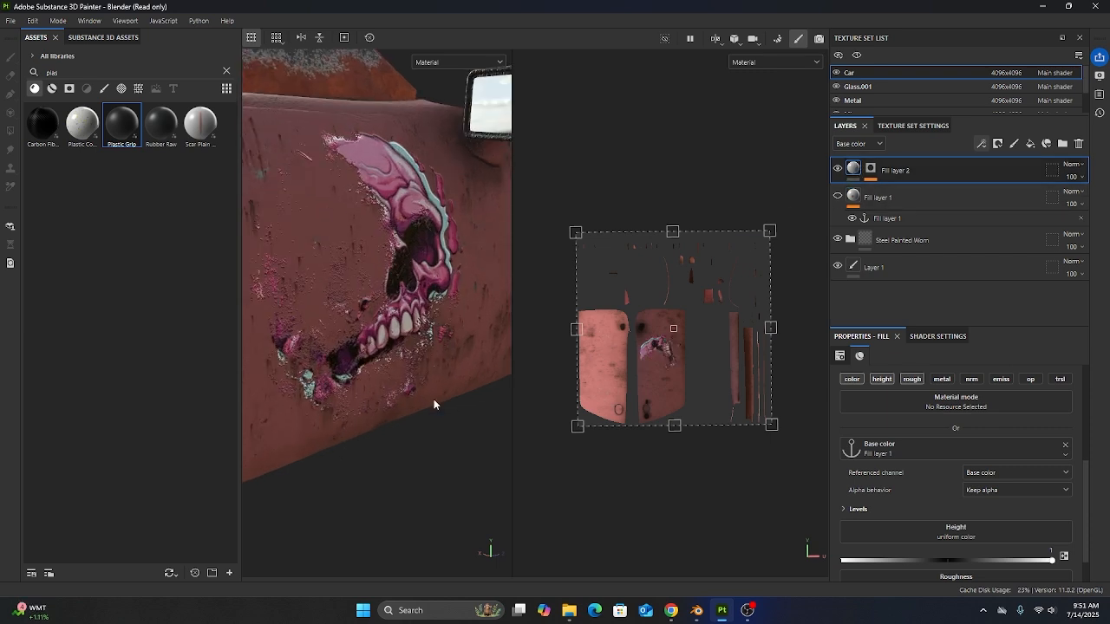
pyautogui.keyDown('alt'); pyautogui.moveTo(341, 368); pyautogui.dragTo(356, 372); pyautogui.keyUp('alt')
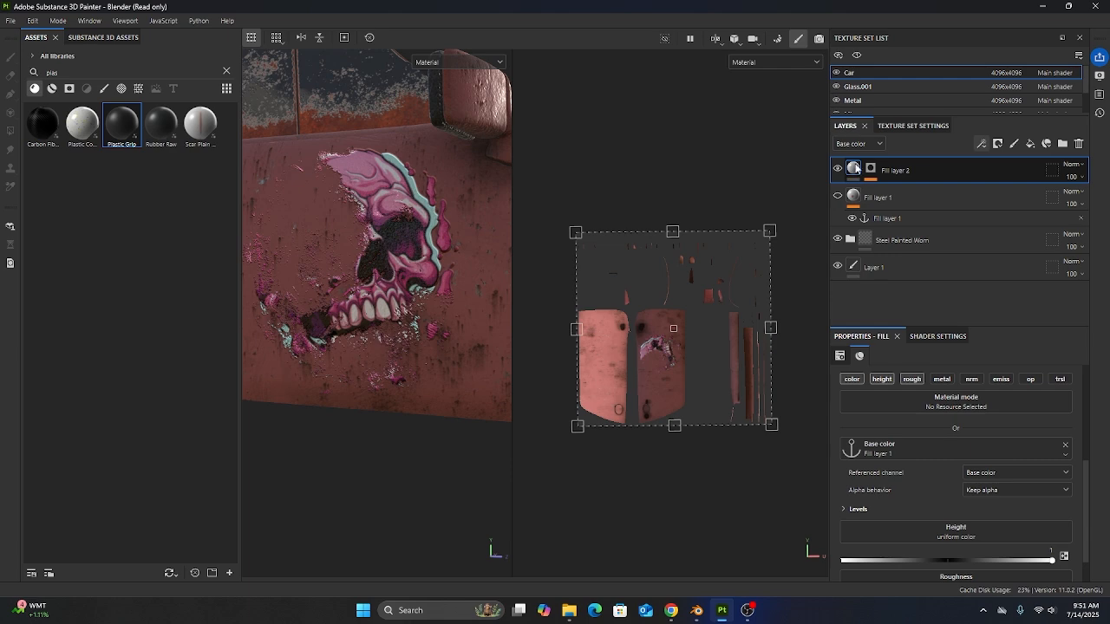
pyautogui.keyDown('alt'); pyautogui.moveTo(391, 353); pyautogui.dragTo(453, 351); pyautogui.keyUp('alt')
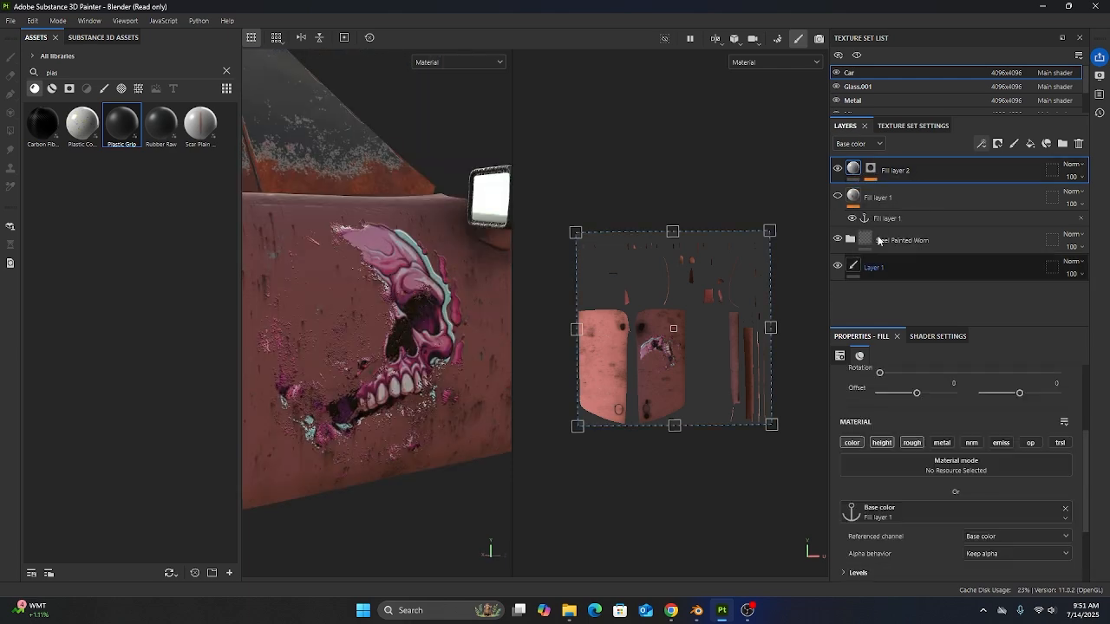
# Select the Mask Builder generator in the mask of Fill layer 2 and raise its level to 0.99
pyautogui.click(871, 181)
pyautogui.click(903, 193)
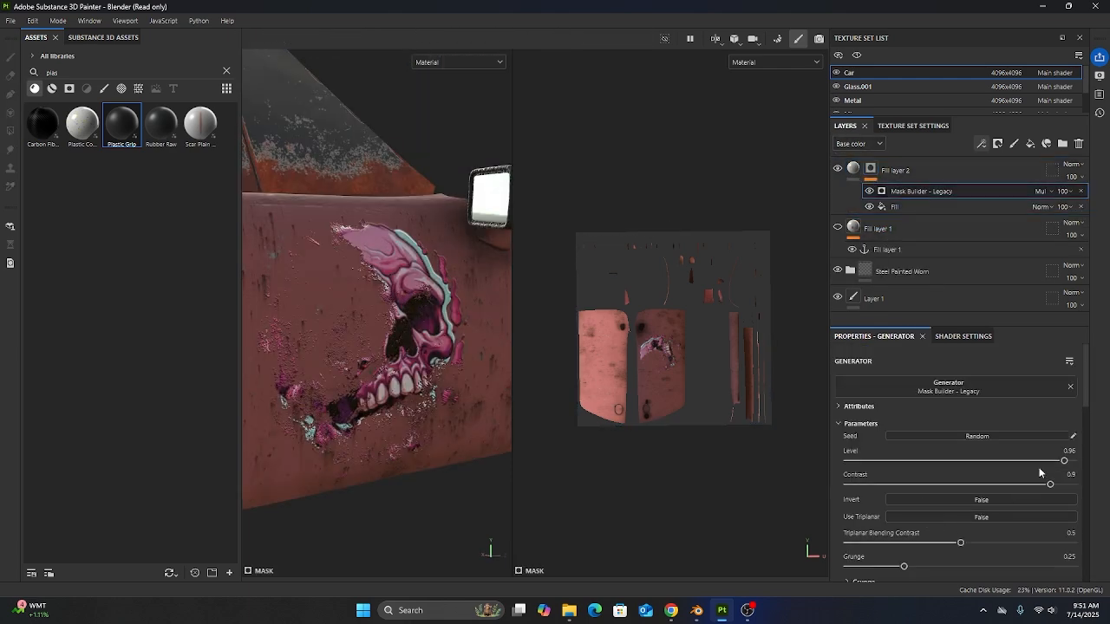
pyautogui.moveTo(1067, 462)
pyautogui.mouseDown()
pyautogui.moveTo(980, 462)
pyautogui.moveTo(1100, 456)
pyautogui.moveTo(1034, 478)
pyautogui.moveTo(1085, 466)
pyautogui.moveTo(1071, 466)
pyautogui.mouseUp()
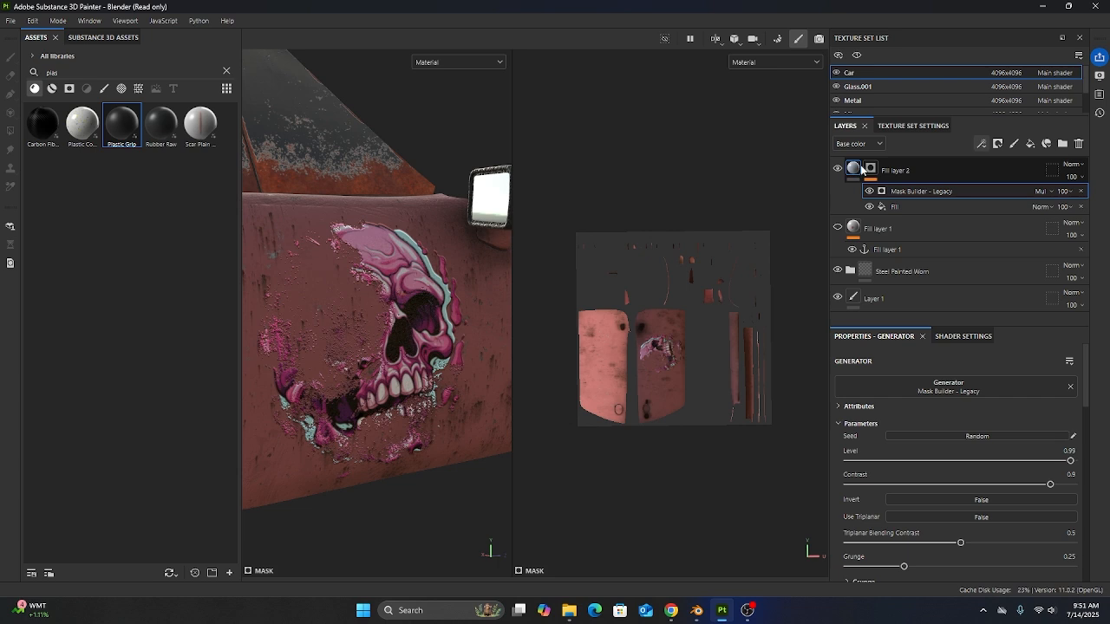
# Set the Mask Builder's grunge to 0.22, AO to 0.93, contrast to 0.04 and level to 1, reduce its curvature, and enable Invert
pyautogui.scroll(-3, 954, 451)
pyautogui.moveTo(903, 427); pyautogui.dragTo(852, 425)
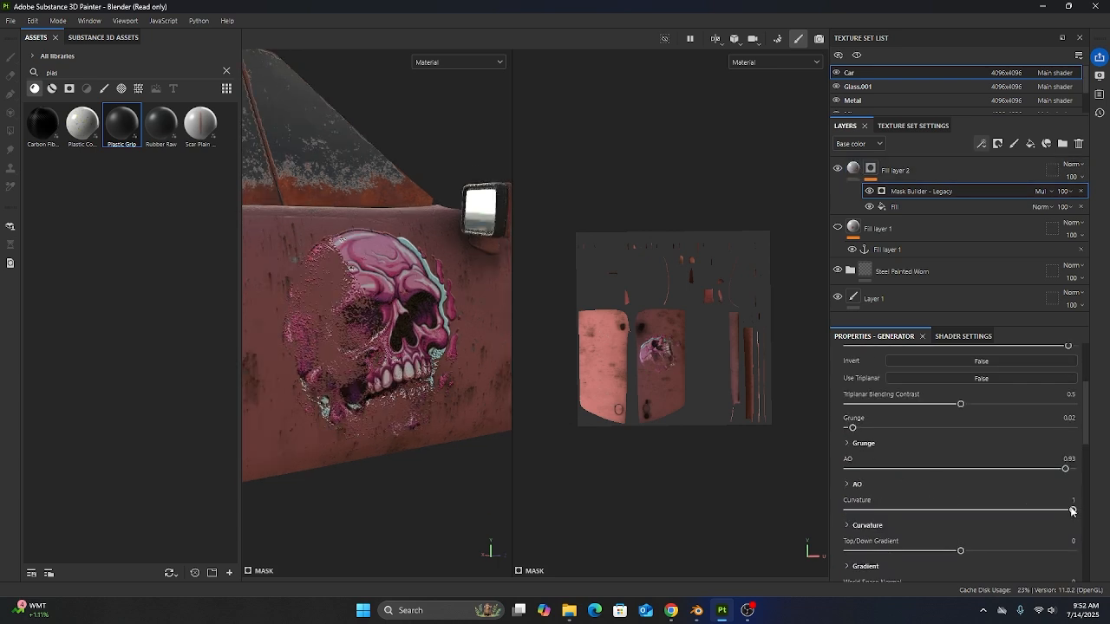
pyautogui.moveTo(1072, 510); pyautogui.dragTo(932, 512)
pyautogui.scroll(-2, 928, 516)
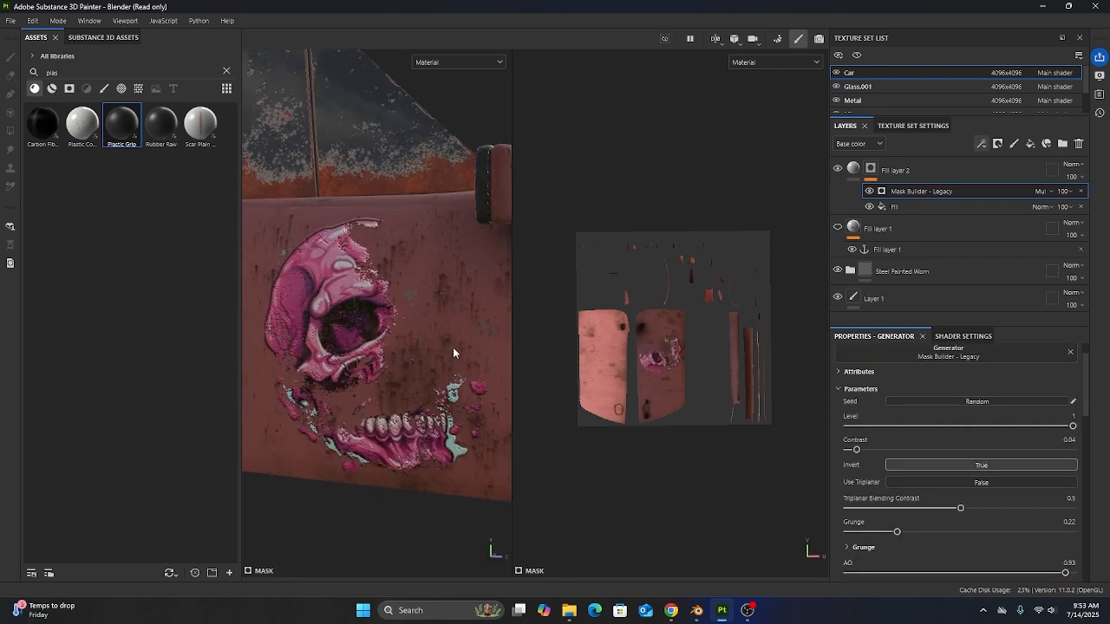
# Set the Mask Builder contrast to 1 and its level to 0.84 to limit the skull's wear
pyautogui.keyDown('alt'); pyautogui.moveTo(455, 347); pyautogui.dragTo(375, 358); pyautogui.keyUp('alt')
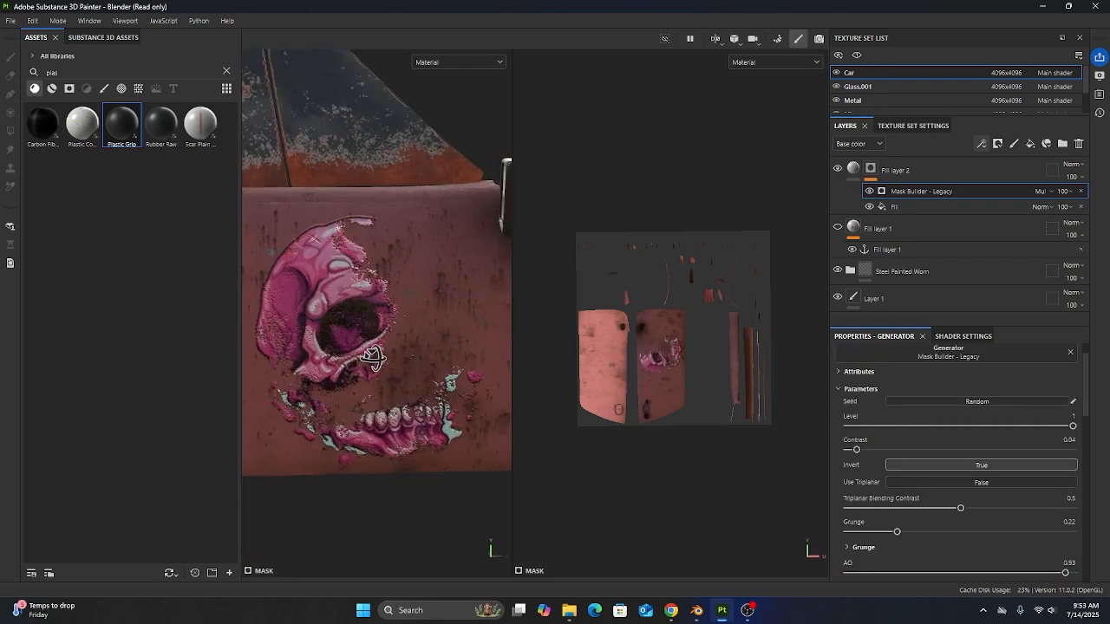
pyautogui.moveTo(857, 452); pyautogui.dragTo(853, 451)
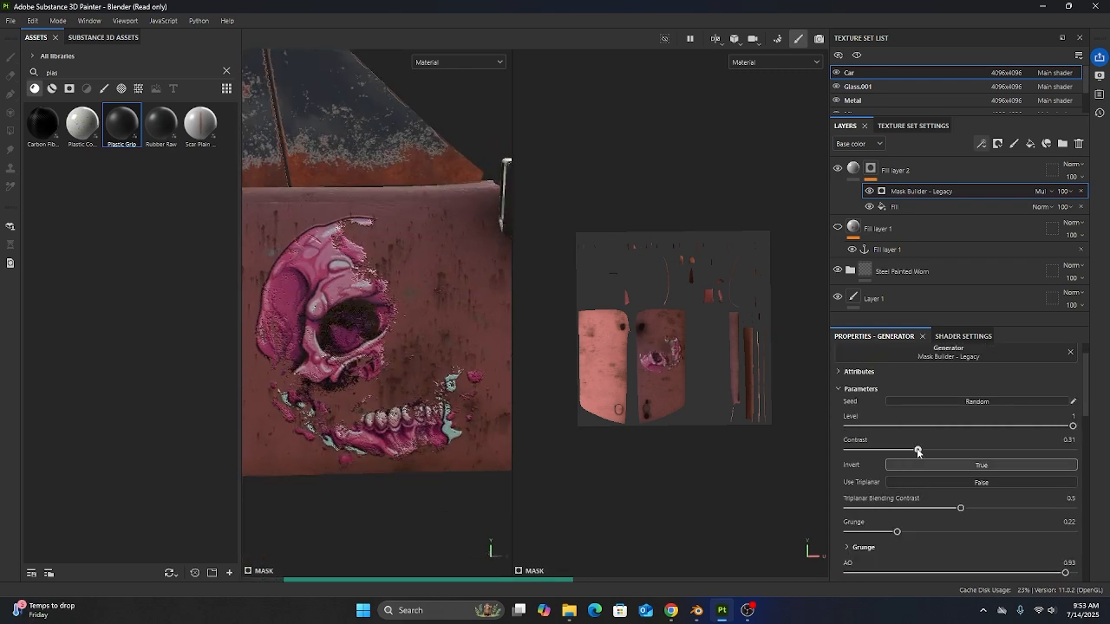
pyautogui.moveTo(1073, 426); pyautogui.dragTo(995, 427)
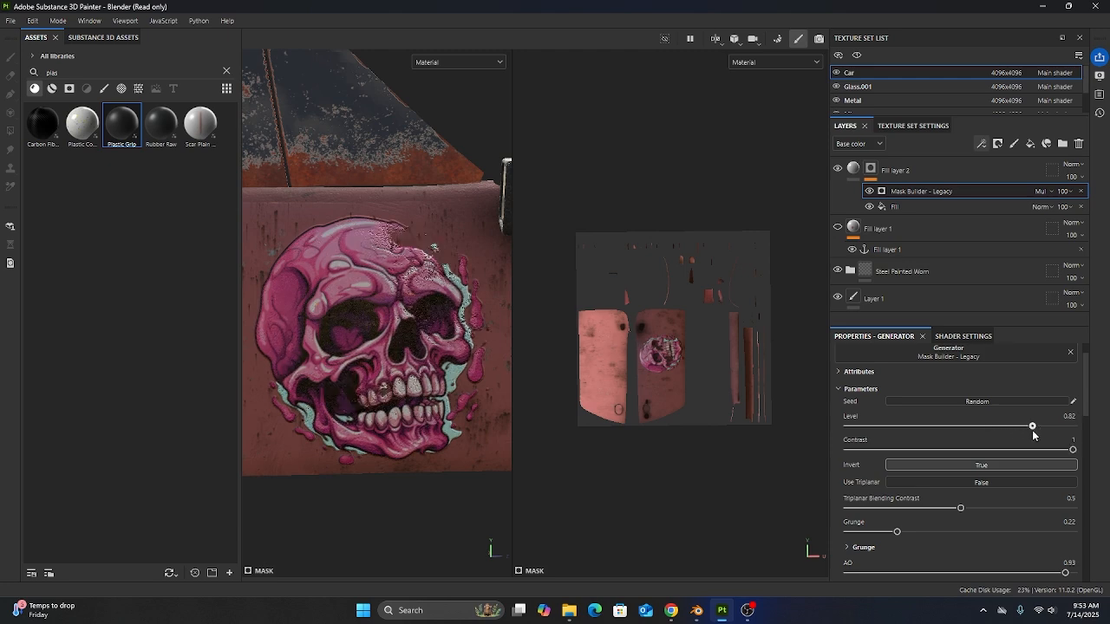
pyautogui.moveTo(1032, 430); pyautogui.dragTo(1037, 430)
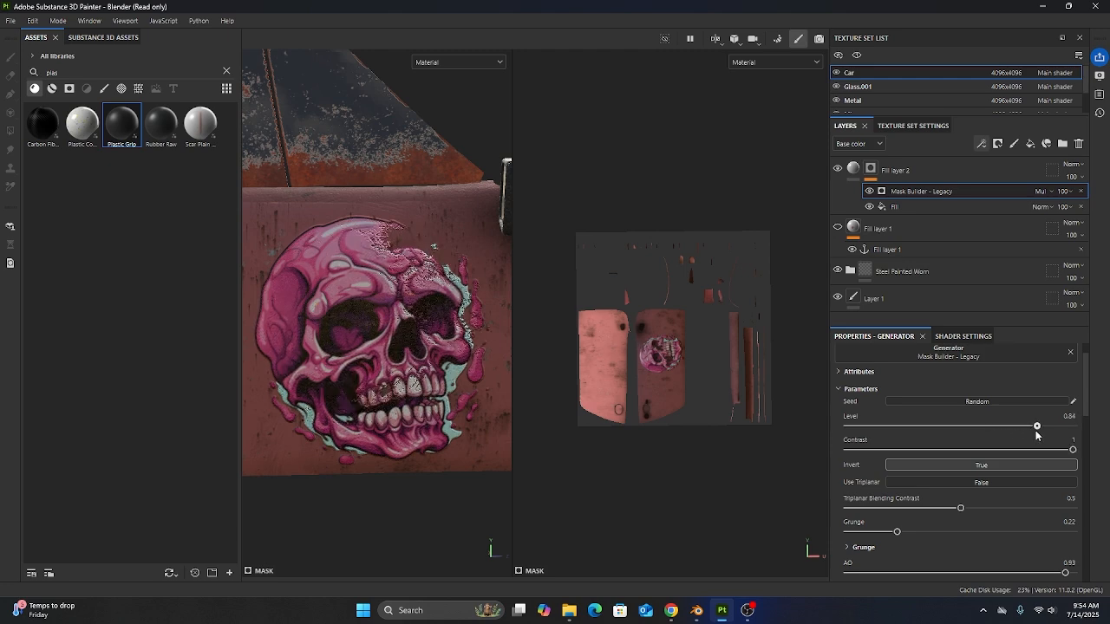
# Widen the 3D viewport and examine the whole door with its worn skull decal from several angles
pyautogui.keyDown('alt'); pyautogui.moveTo(447, 380); pyautogui.dragTo(438, 351); pyautogui.keyUp('alt')
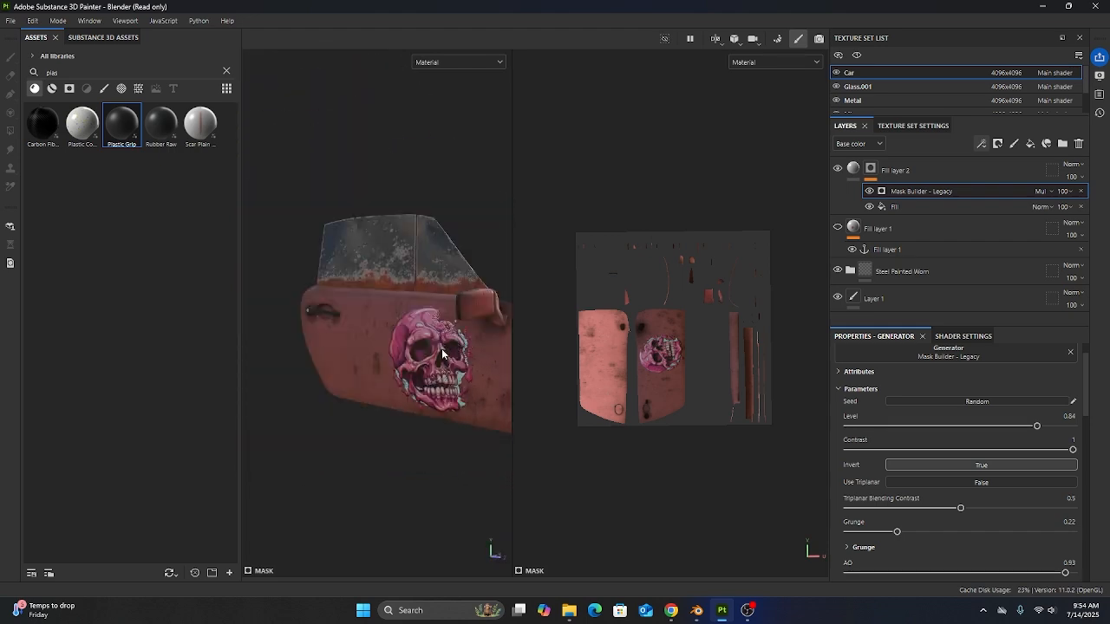
pyautogui.keyDown('alt'); pyautogui.moveTo(342, 319); pyautogui.dragTo(449, 345); pyautogui.keyUp('alt')
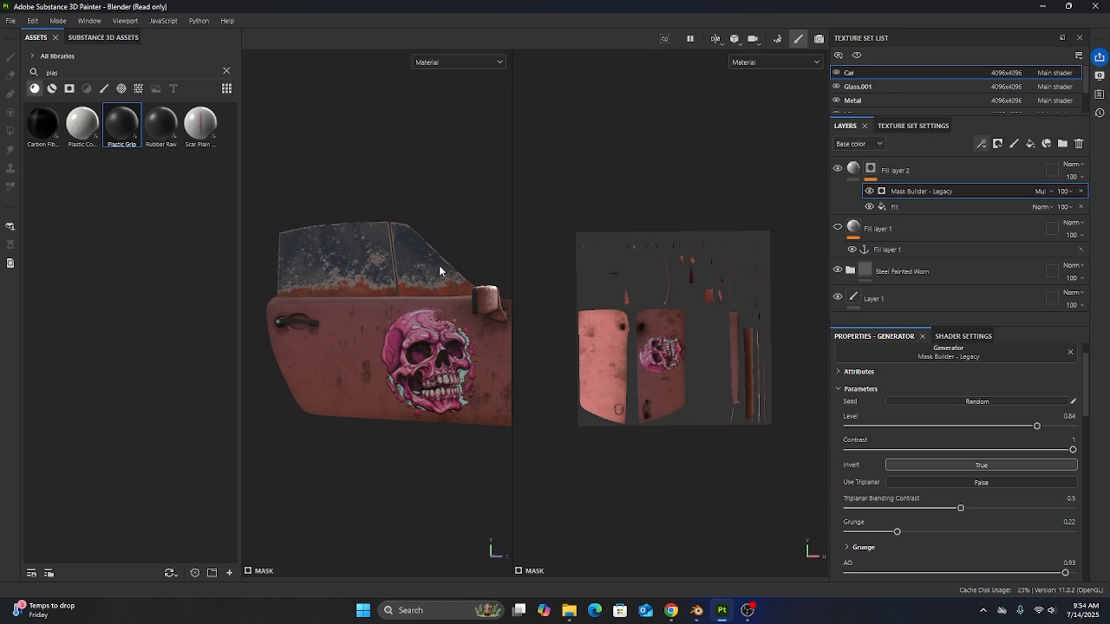
pyautogui.moveTo(513, 443); pyautogui.dragTo(684, 444)
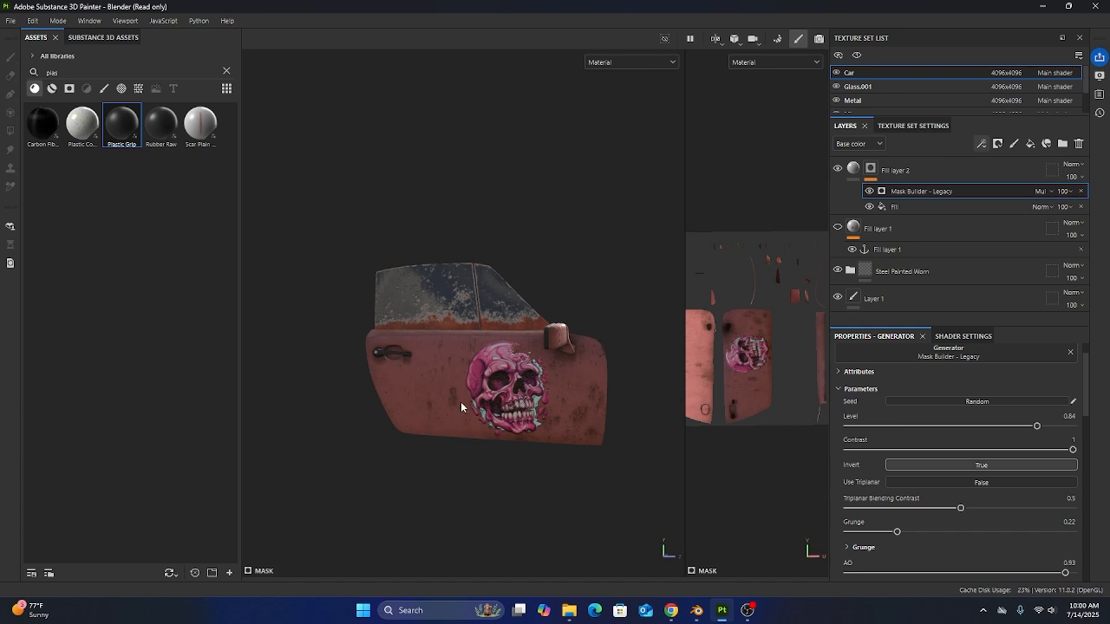
pyautogui.keyDown('alt'); pyautogui.moveTo(460, 401); pyautogui.dragTo(559, 395); pyautogui.keyUp('alt')
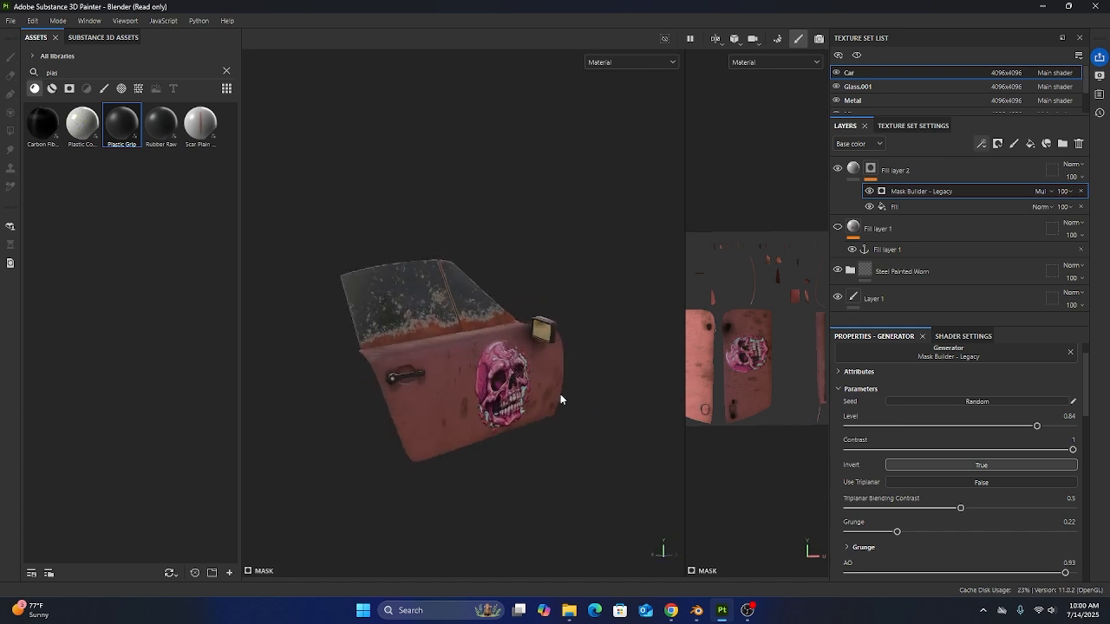
pyautogui.scroll(3, 557, 394)
pyautogui.keyDown('alt'); pyautogui.moveTo(453, 408); pyautogui.dragTo(539, 417, button='middle'); pyautogui.keyUp('alt')
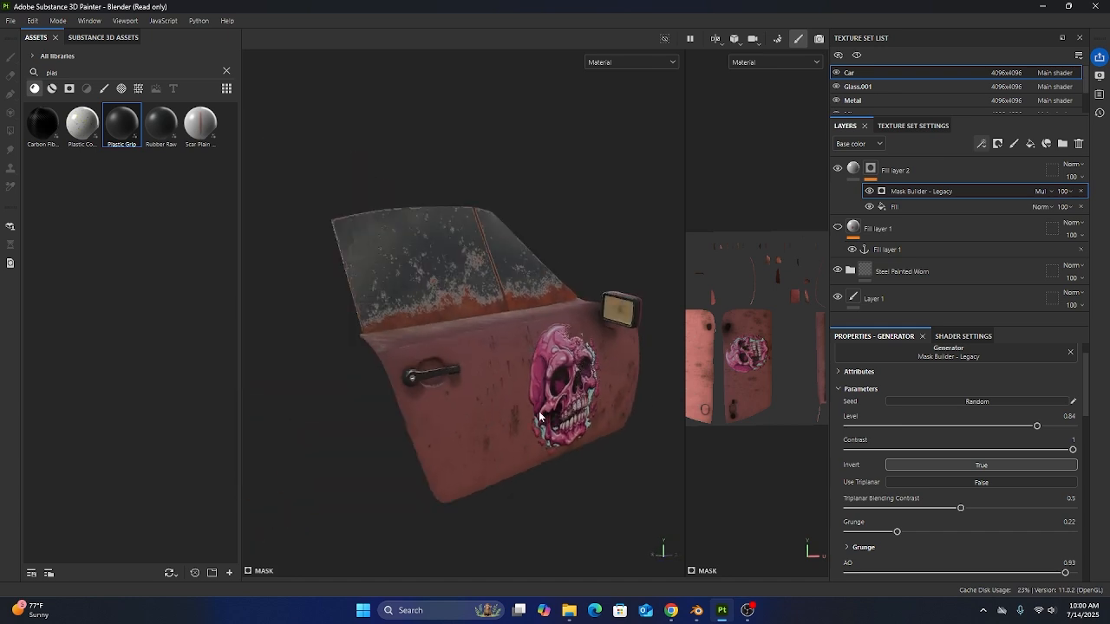